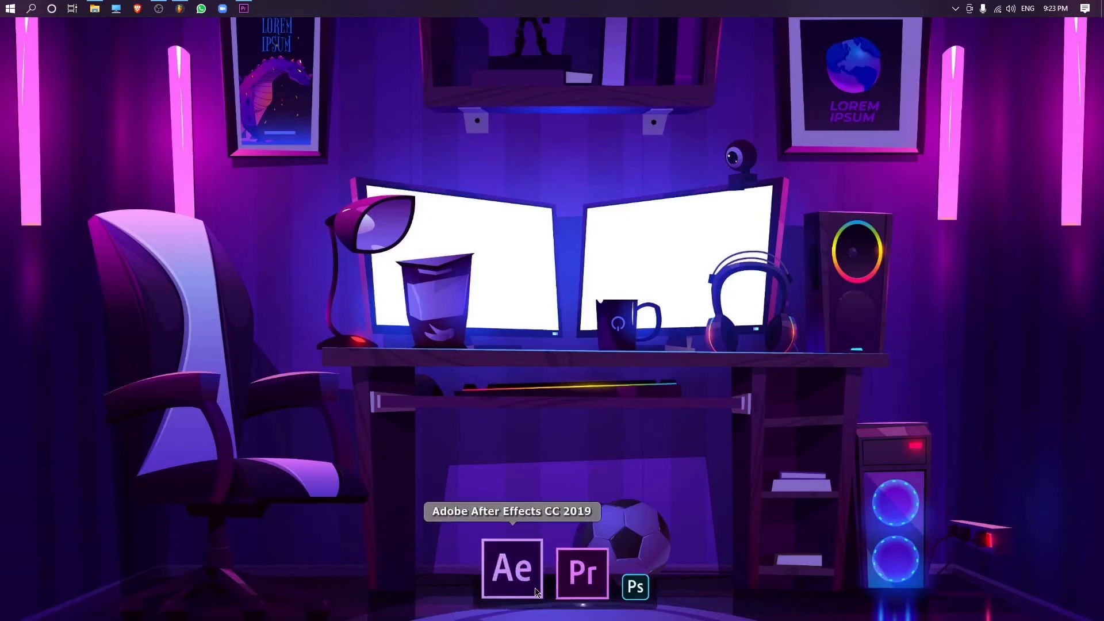
# Step: Switch to Premiere Pro and mute audio tracks A1, A2 and A3 of the Video 12 sequence
pyautogui.click(557, 589)
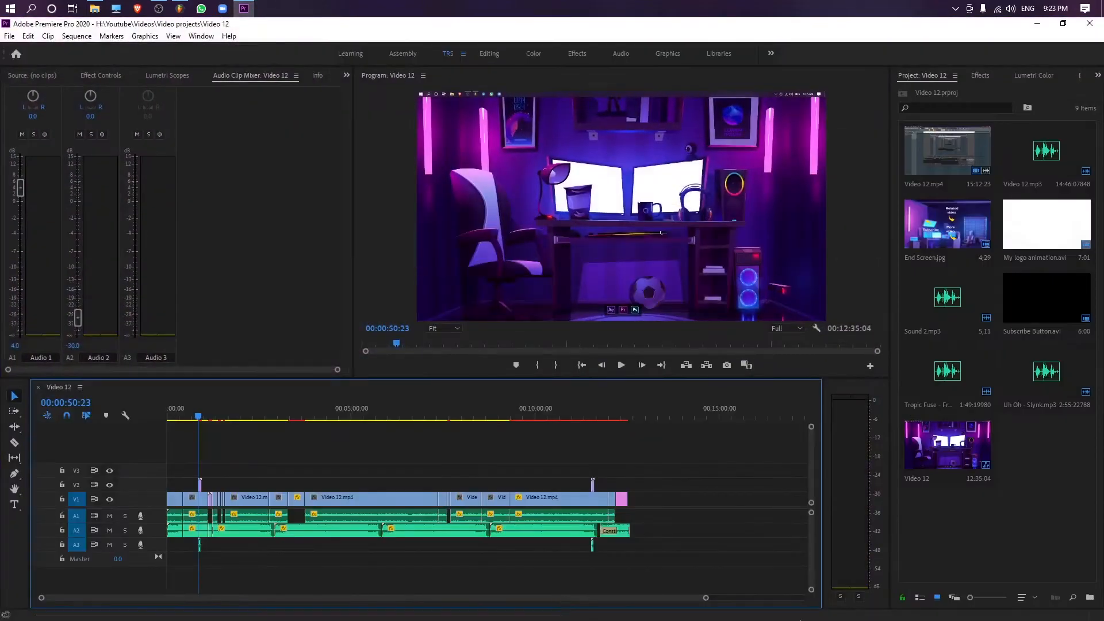
pyautogui.moveTo(705, 597); pyautogui.dragTo(446, 618)
pyautogui.click(109, 516)
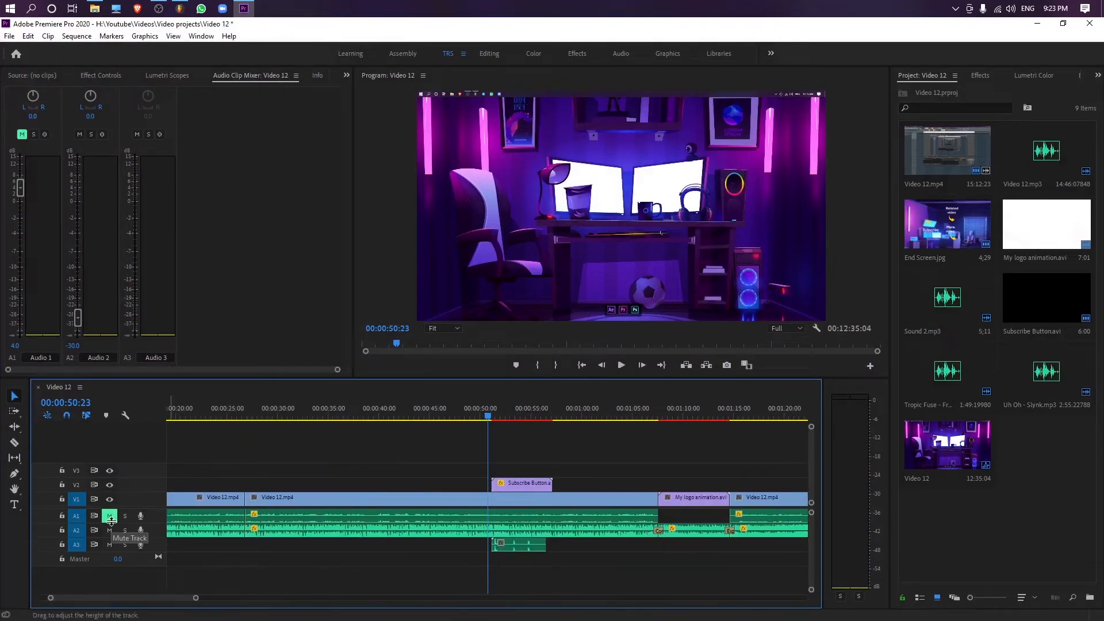
pyautogui.click(109, 530)
pyautogui.click(109, 545)
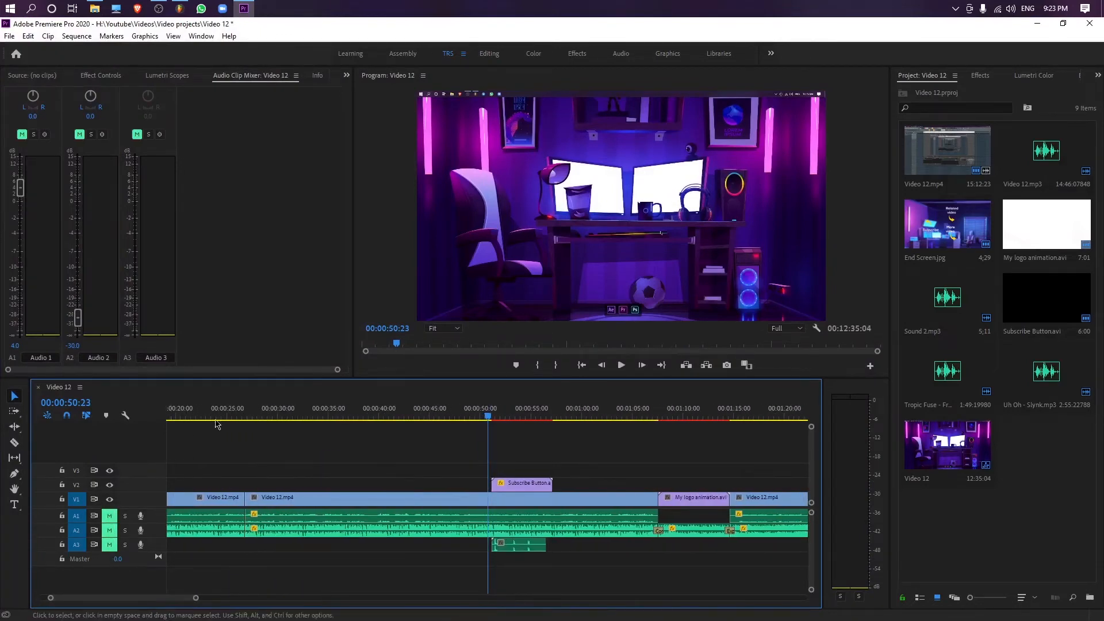
# Step: Add a text graphic containing the creator's full name over the video at 00:00:19:25
pyautogui.moveTo(236, 409); pyautogui.dragTo(175, 410)
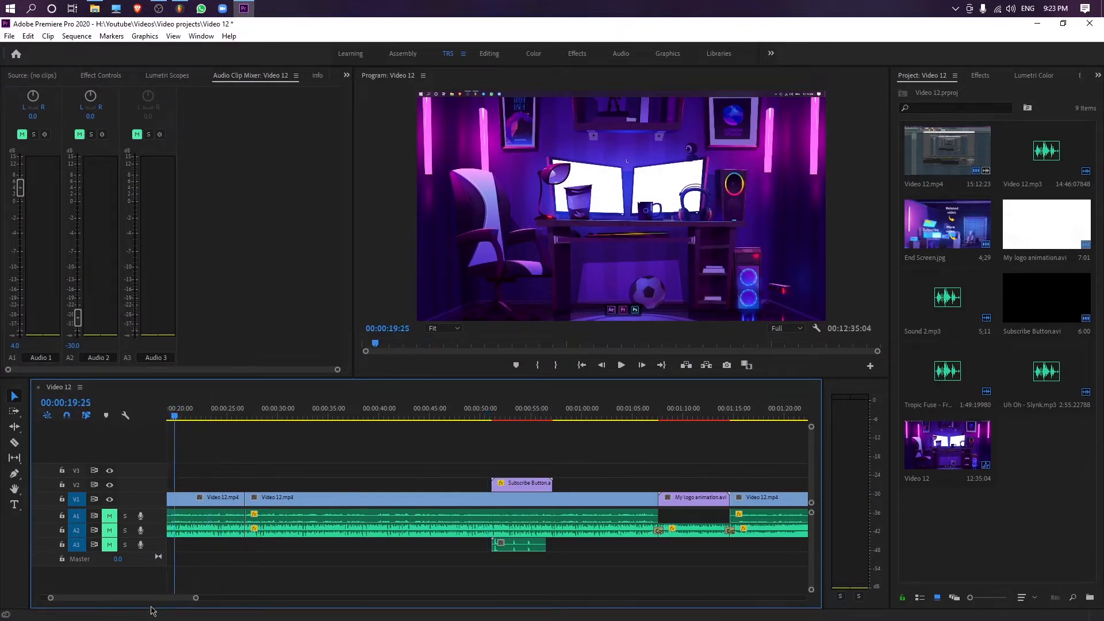
pyautogui.moveTo(156, 597); pyautogui.dragTo(144, 596)
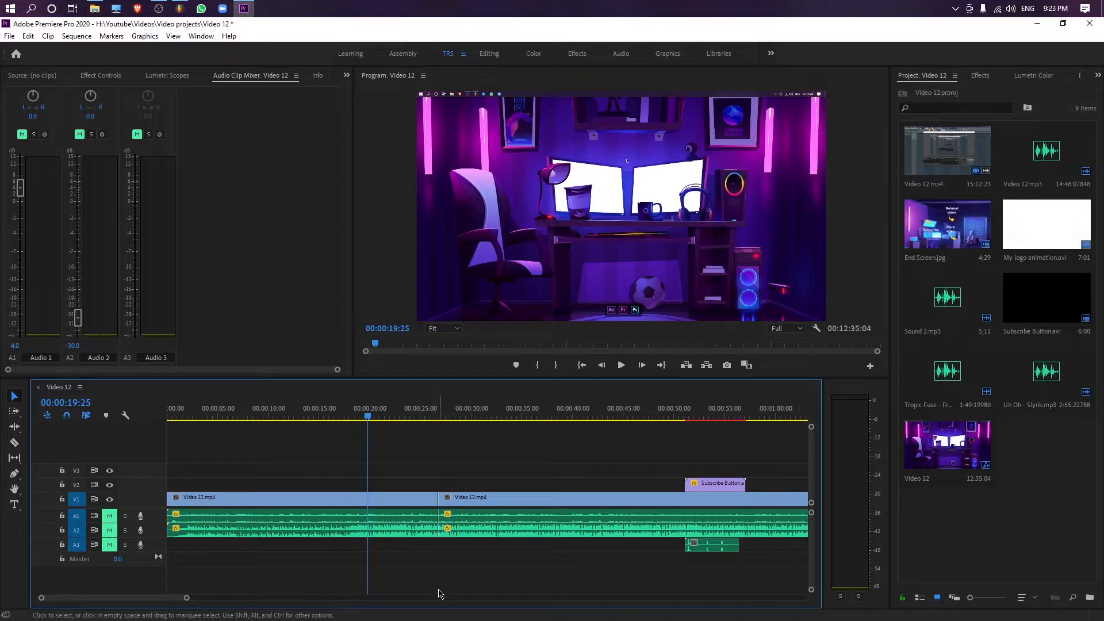
pyautogui.press('t')
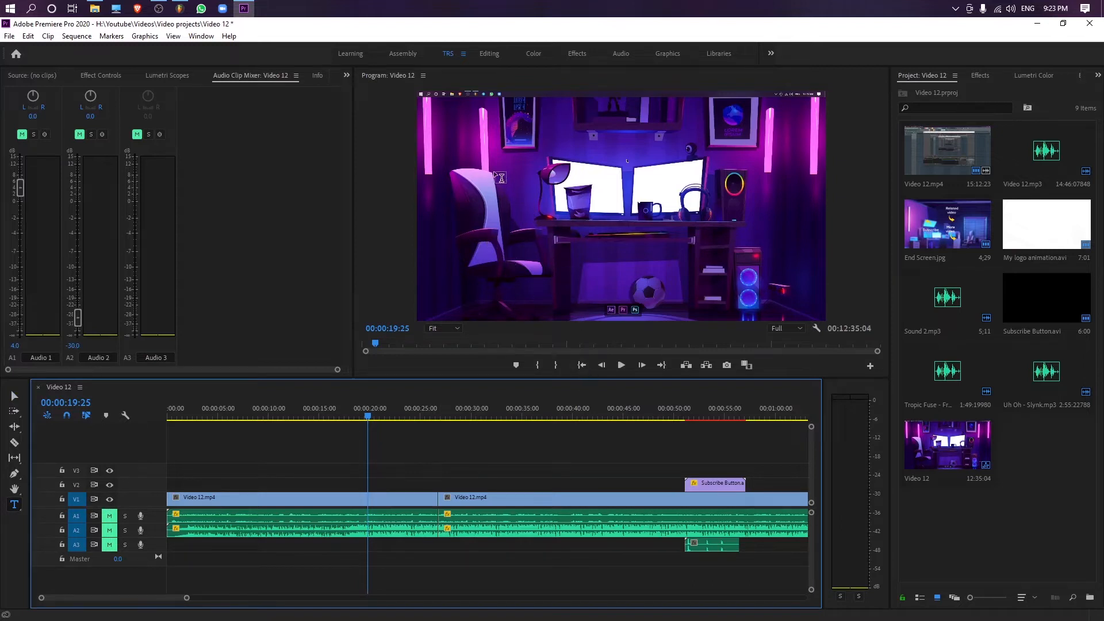
pyautogui.click(522, 153)
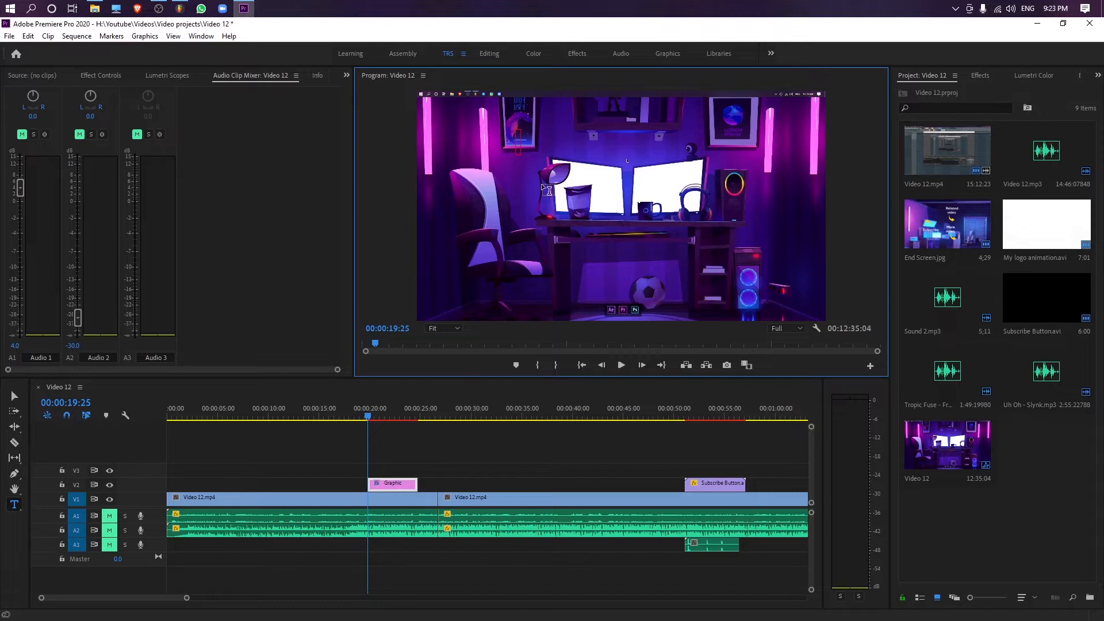
pyautogui.write('Tn')
pyautogui.press('BackSpace')
pyautogui.write('hishen')
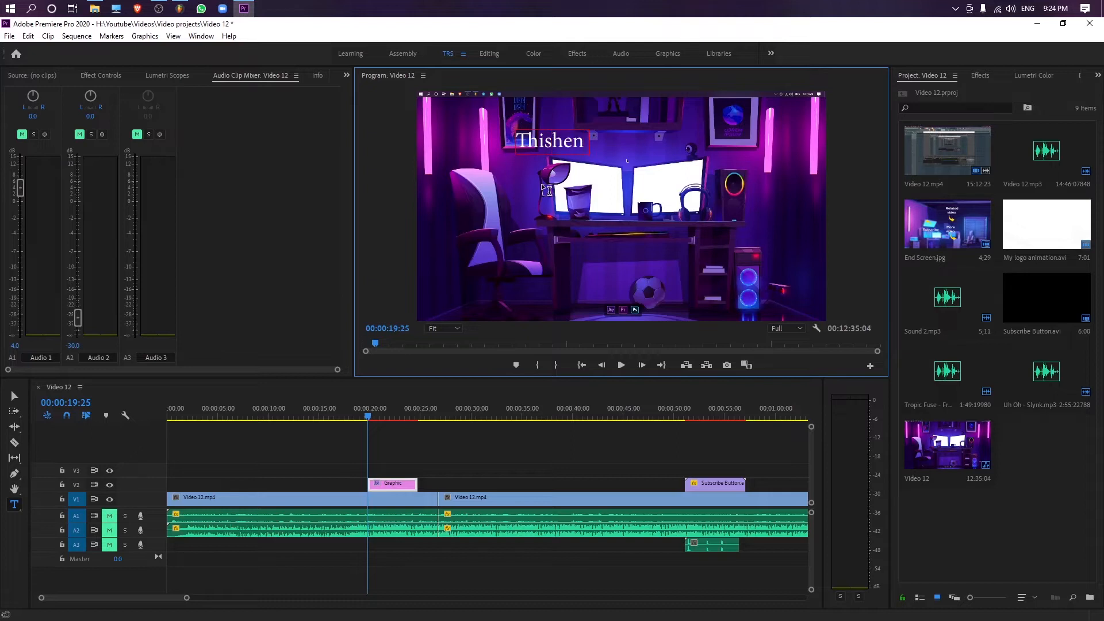
pyautogui.write(' Randika')
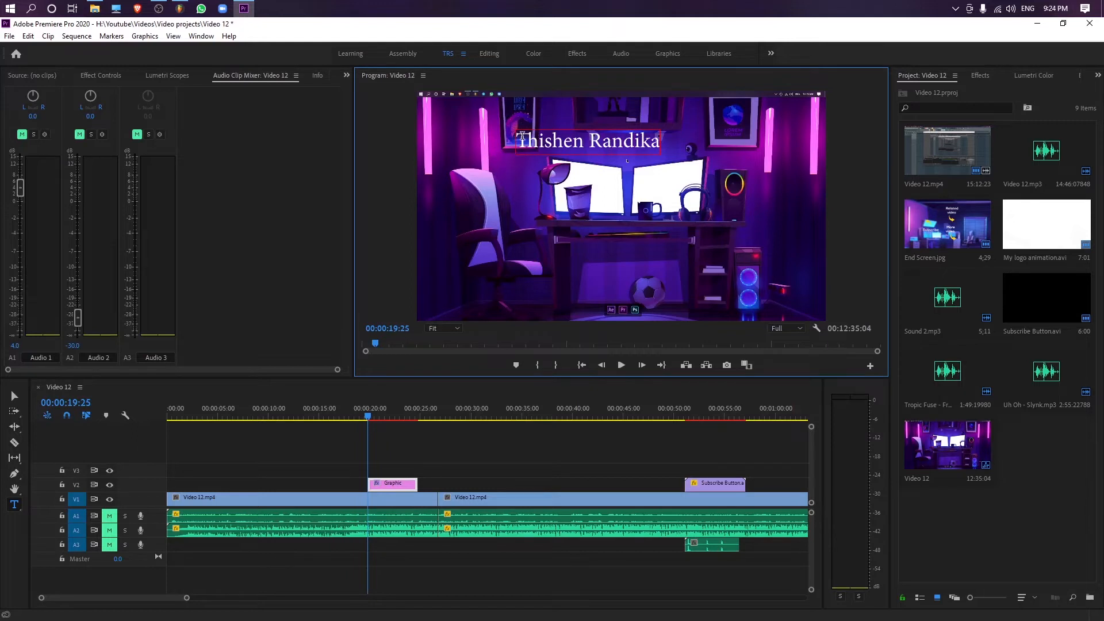
pyautogui.moveTo(521, 135); pyautogui.dragTo(646, 156)
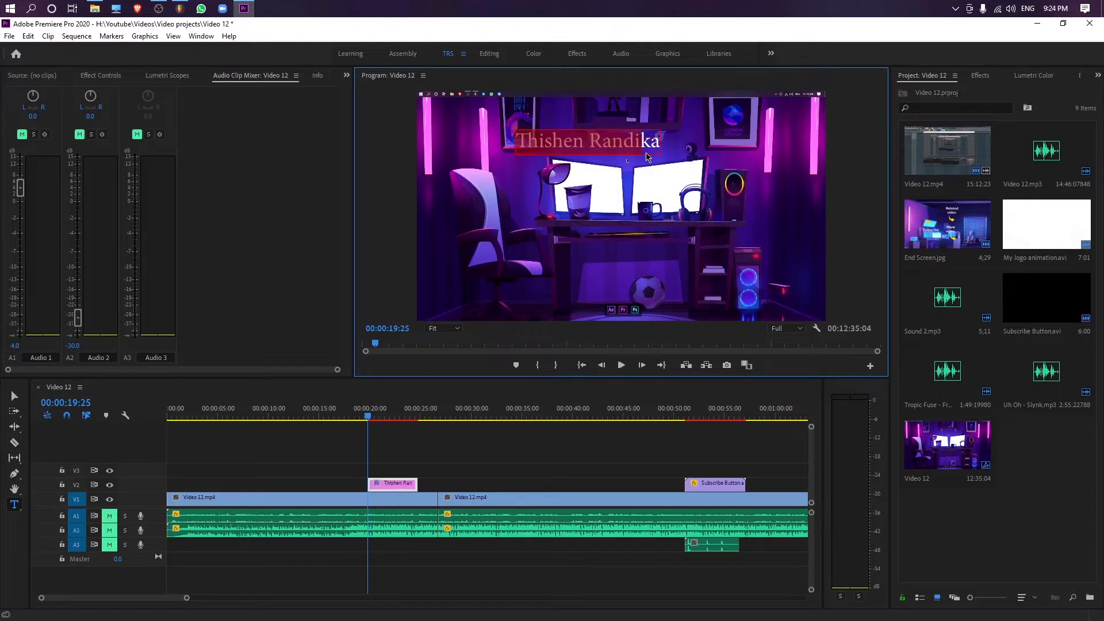
pyautogui.click(519, 143)
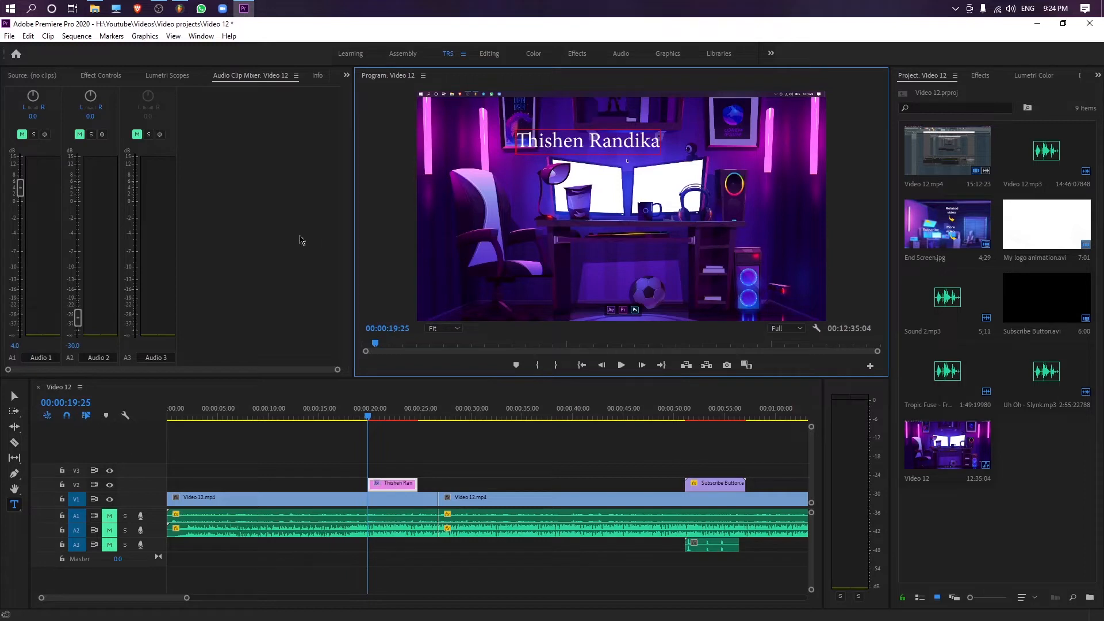
pyautogui.click(15, 396)
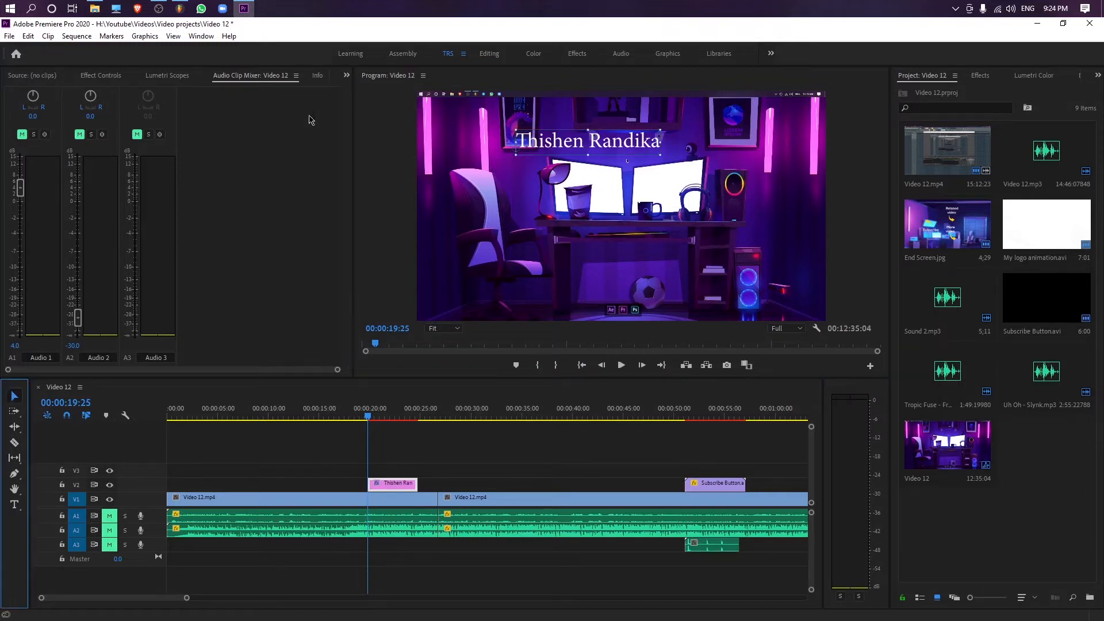
# Step: Show the Effect Controls of the name text graphic and return the playhead to the clip's start
pyautogui.click(102, 77)
pyautogui.click(201, 36)
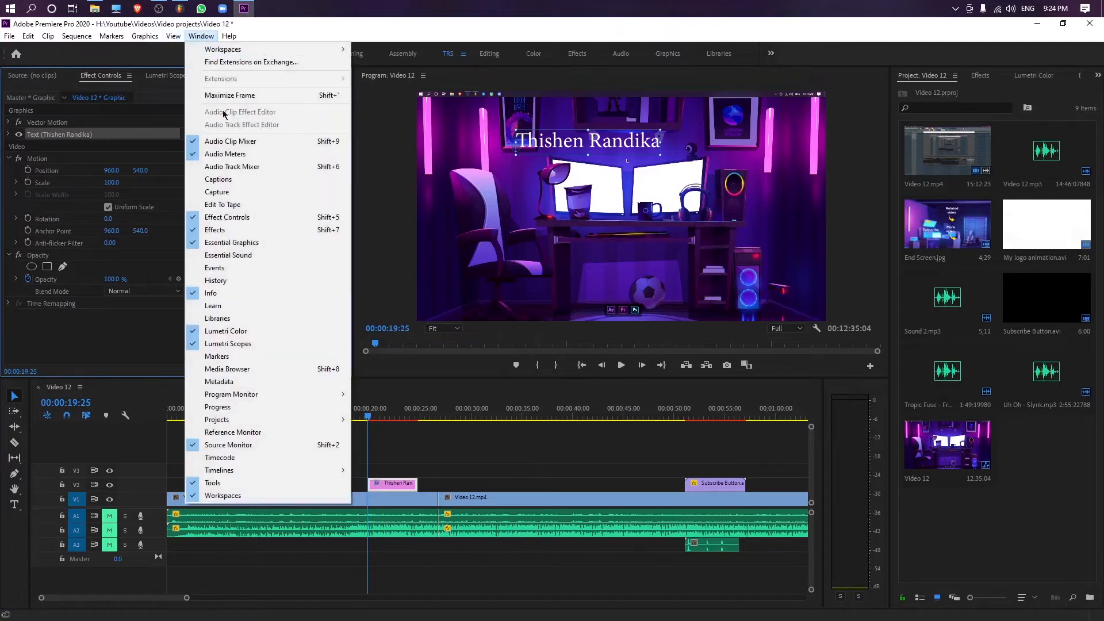
pyautogui.click(244, 219)
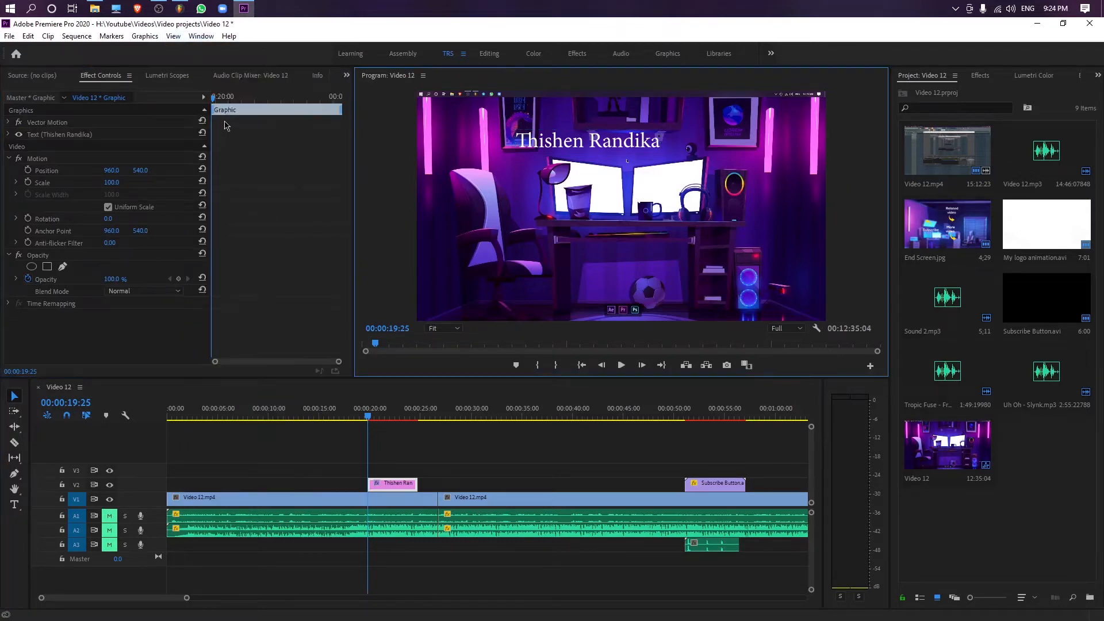
pyautogui.click(265, 95)
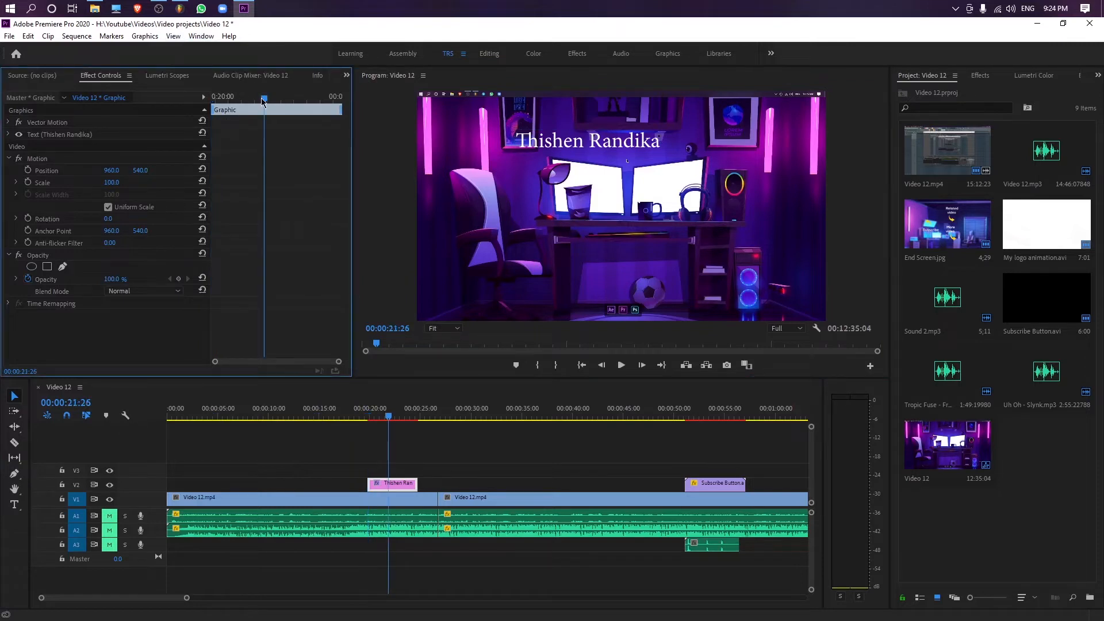
pyautogui.moveTo(261, 100); pyautogui.dragTo(208, 109)
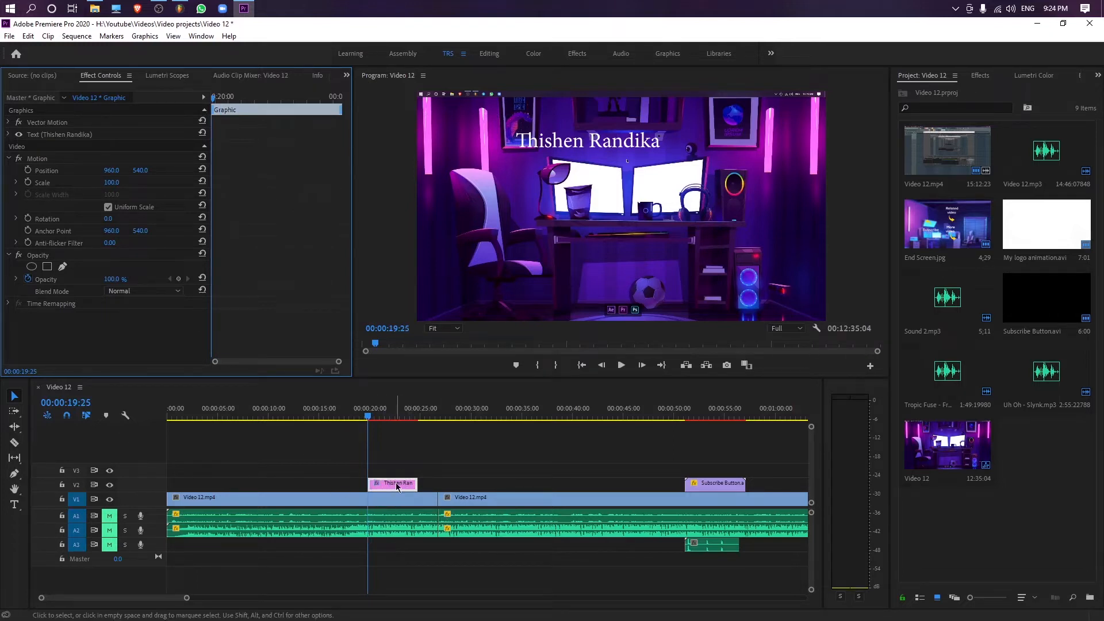
# Step: Change the name text's font to Nexa Bold in its source text settings
pyautogui.click(8, 135)
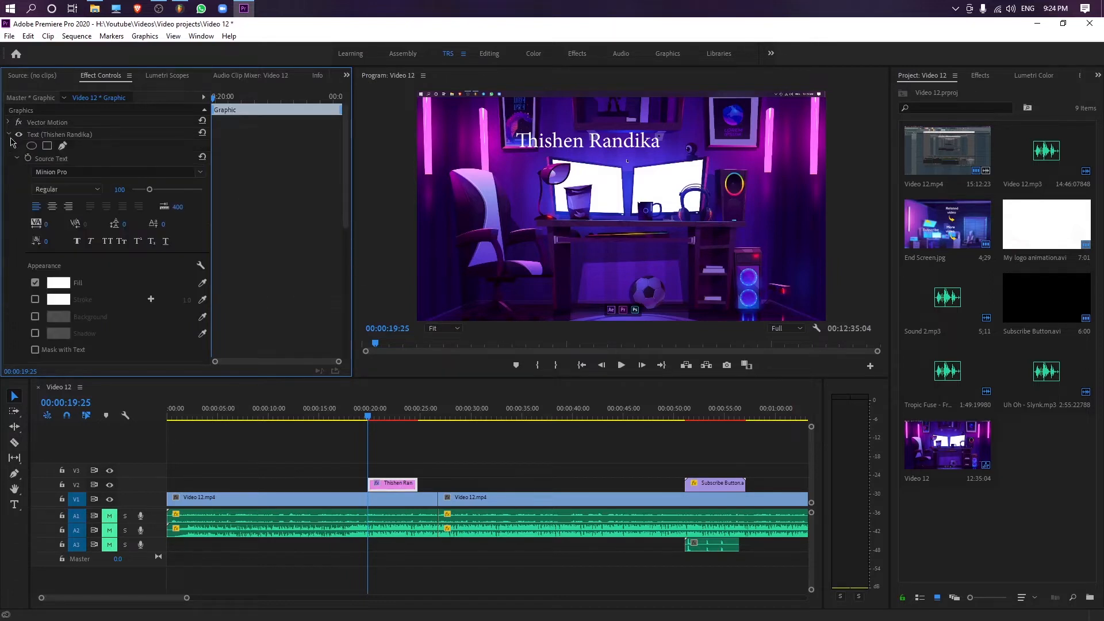
pyautogui.click(72, 172)
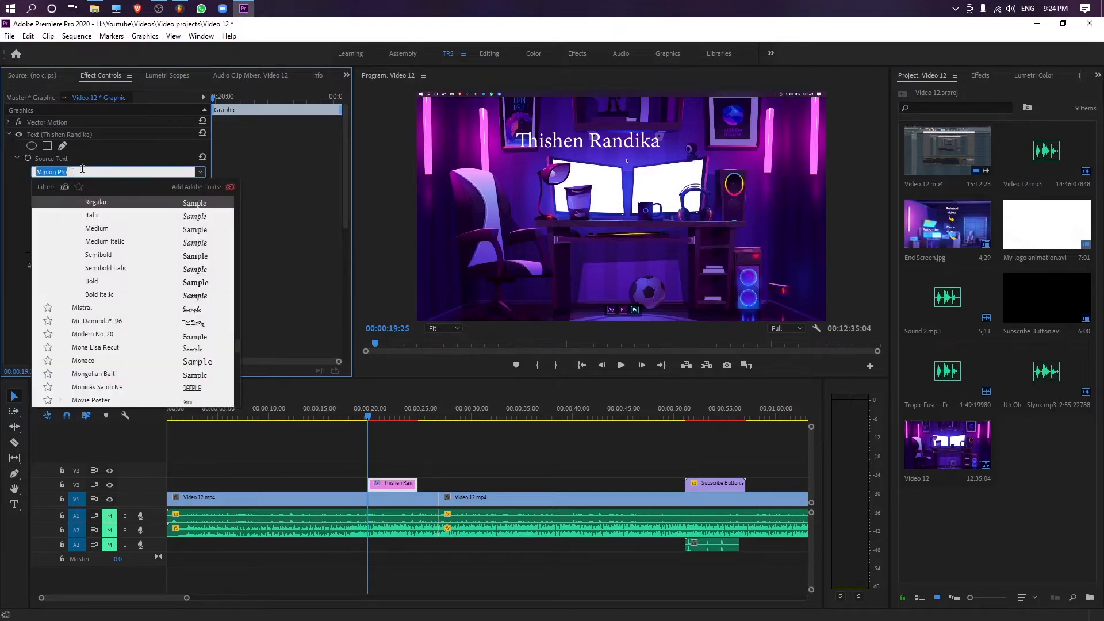
pyautogui.write('N')
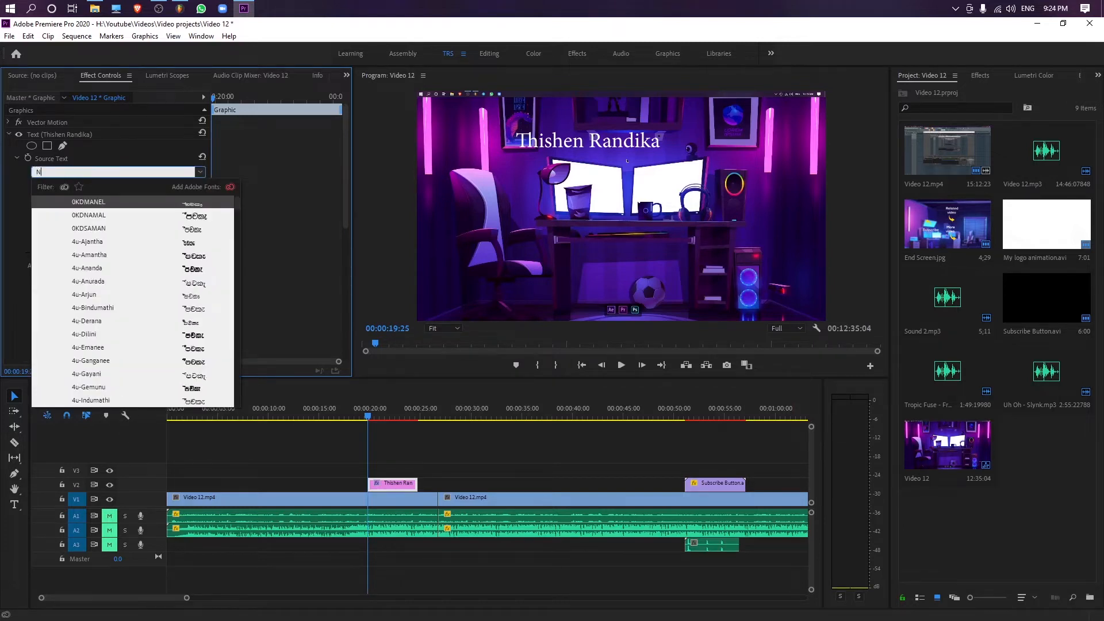
pyautogui.write('Exa')
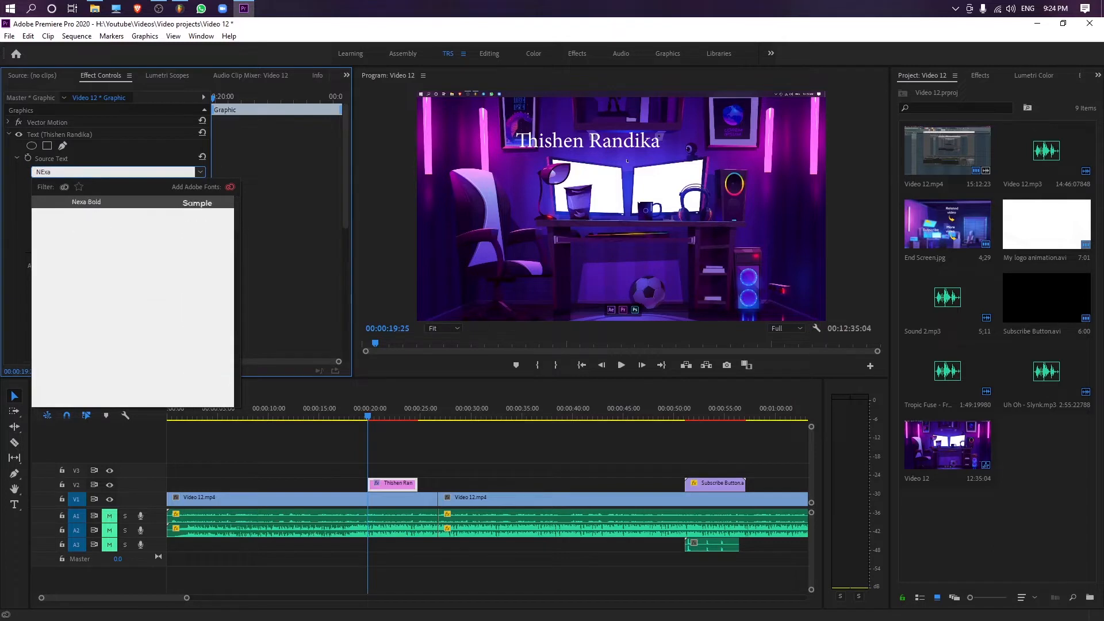
pyautogui.press('Return')
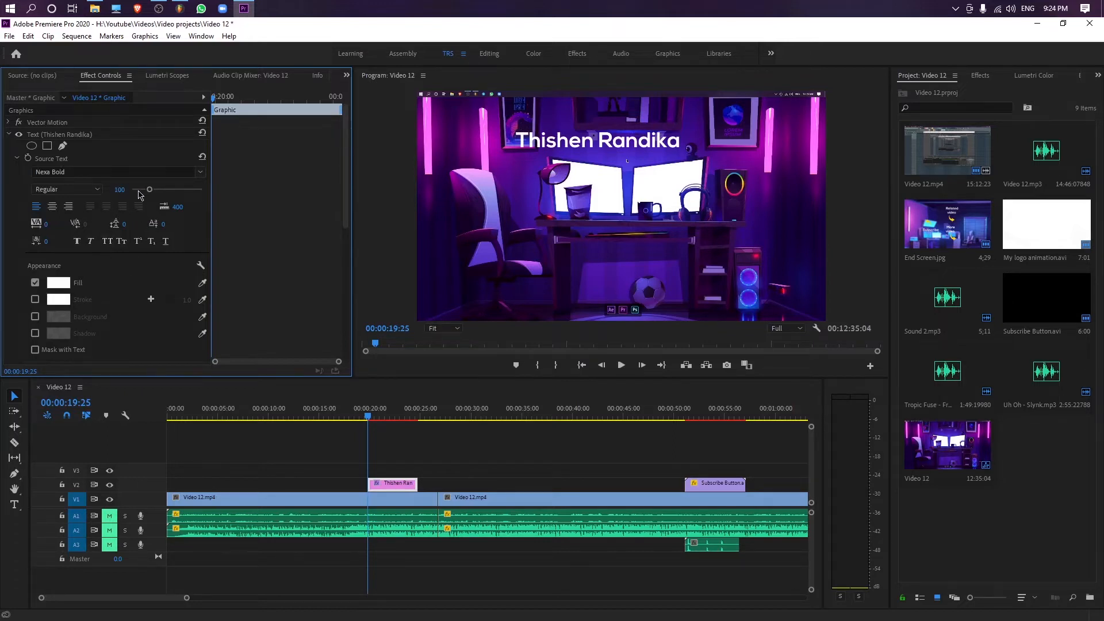
pyautogui.click(7, 134)
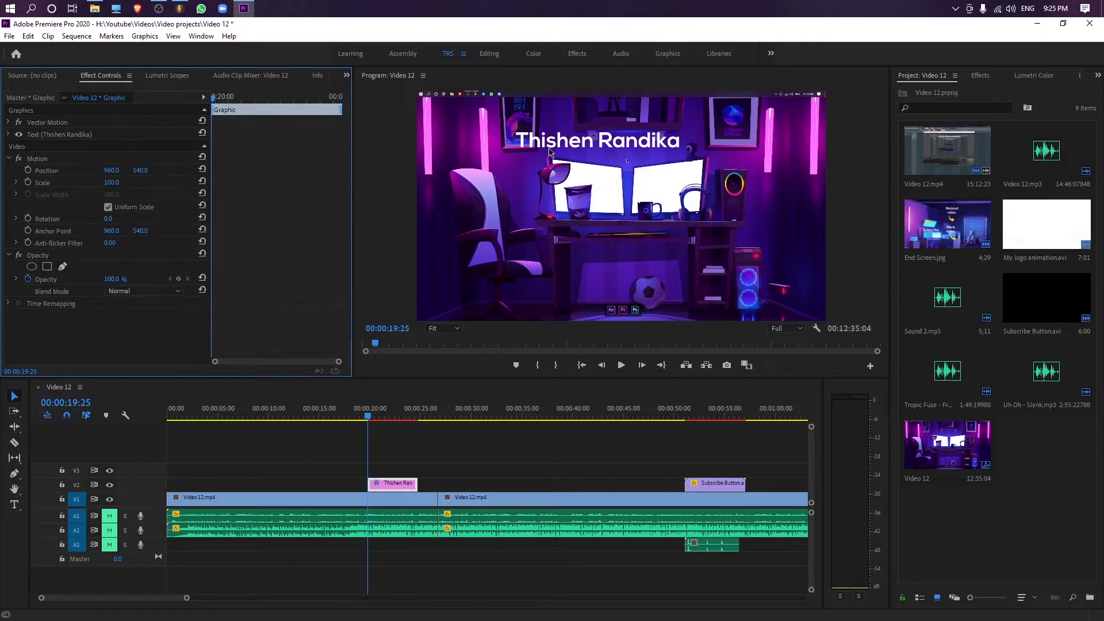
# Step: Scale the name text down to a small caption and place it in the lower-left corner of the video frame
pyautogui.doubleClick(615, 142)
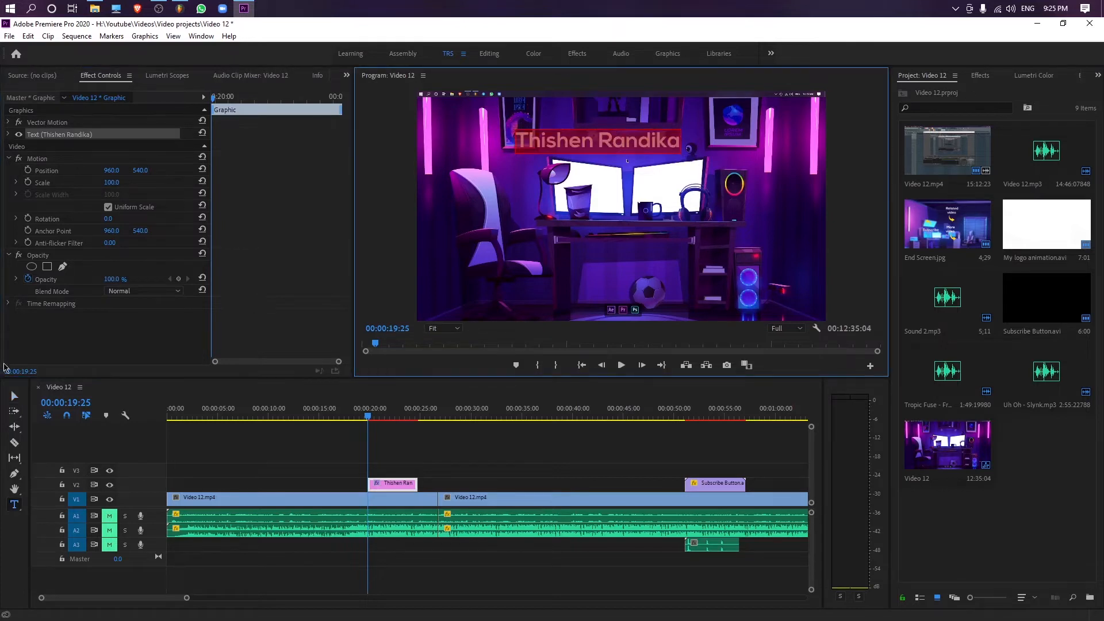
pyautogui.click(14, 397)
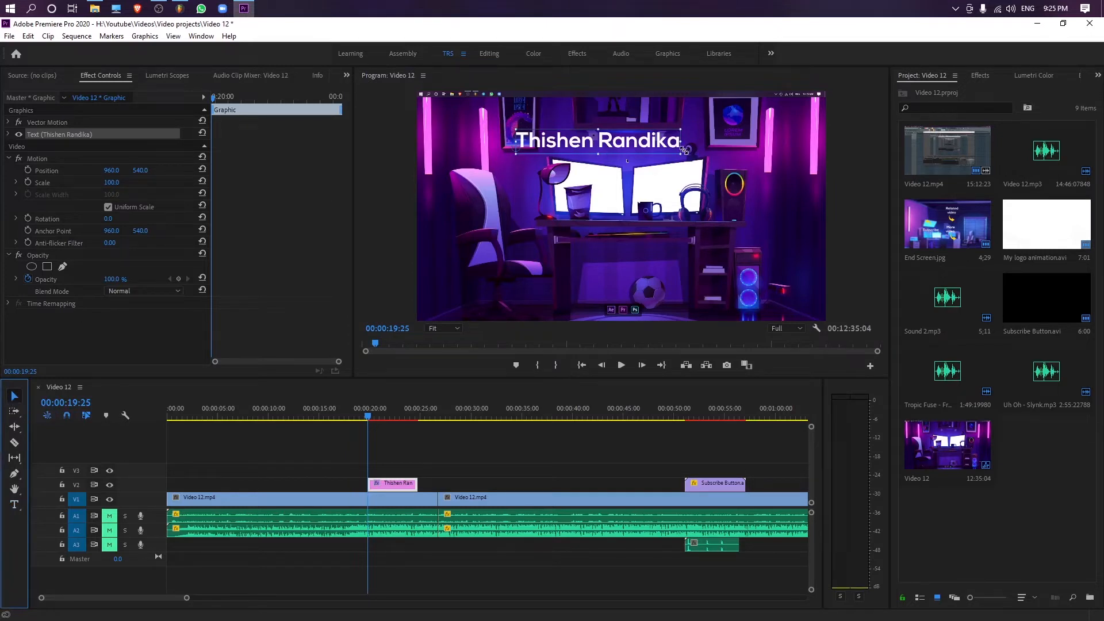
pyautogui.moveTo(683, 151); pyautogui.dragTo(624, 148)
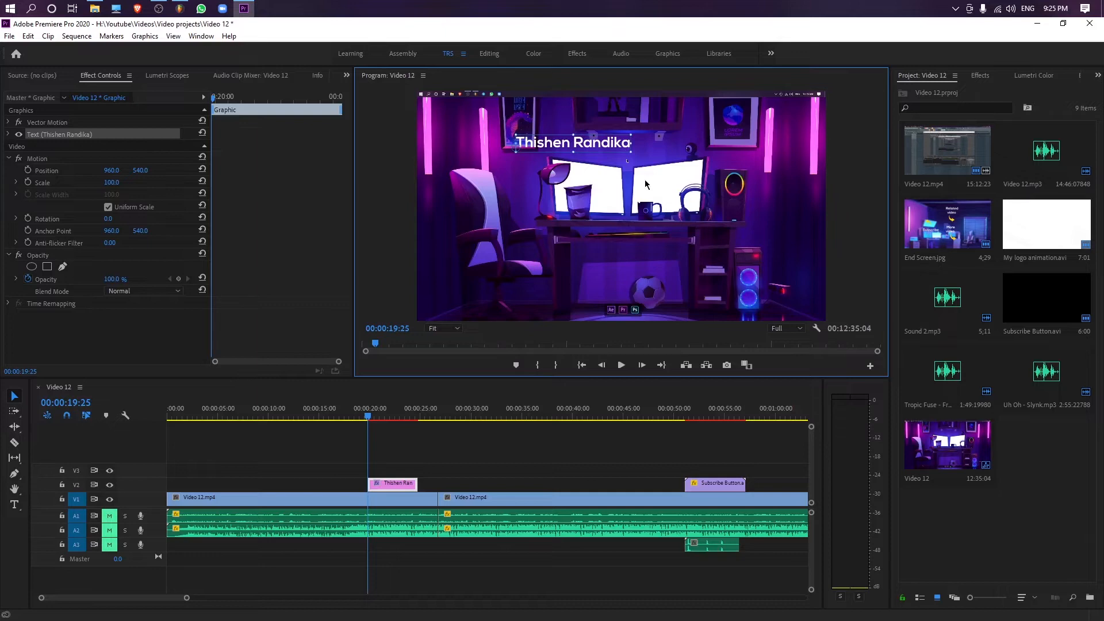
pyautogui.press('`')
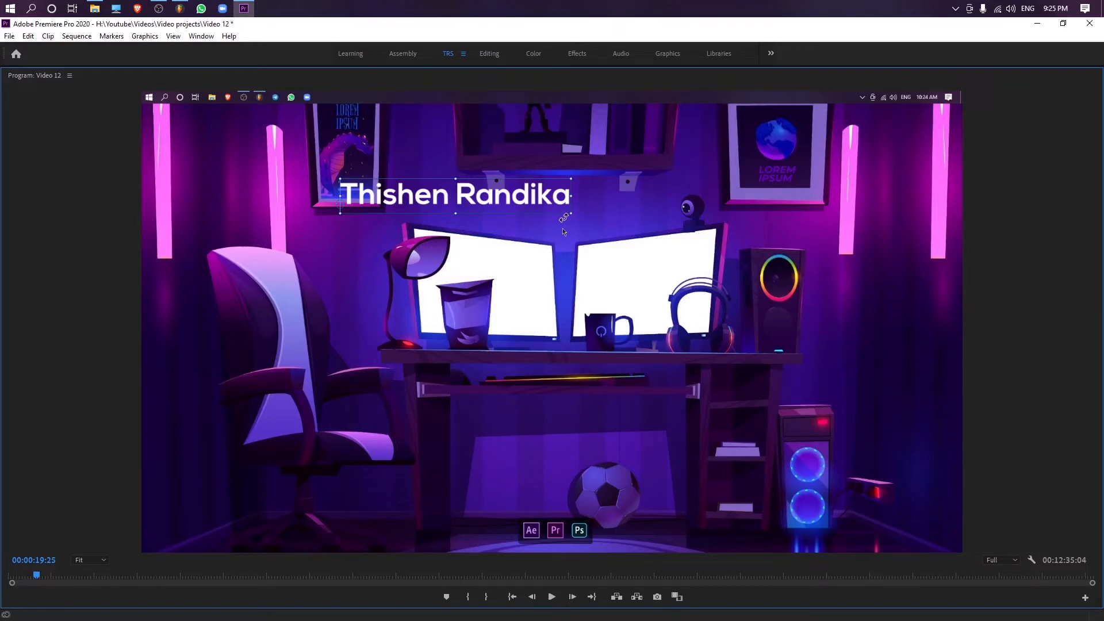
pyautogui.moveTo(571, 213); pyautogui.dragTo(435, 209)
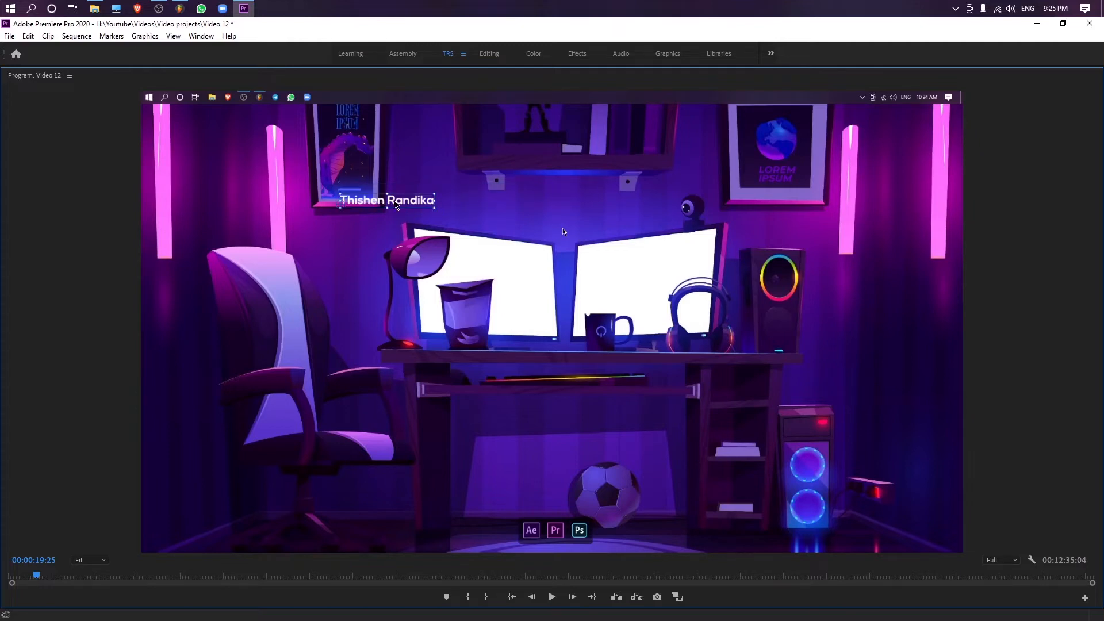
pyautogui.moveTo(402, 205); pyautogui.dragTo(276, 525)
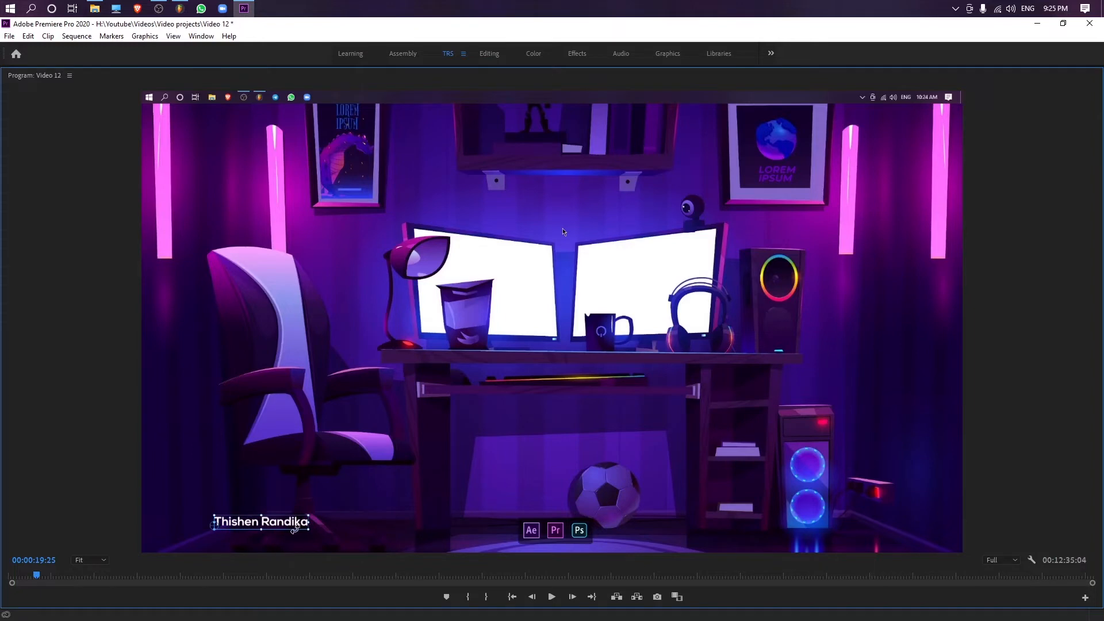
pyautogui.press('`')
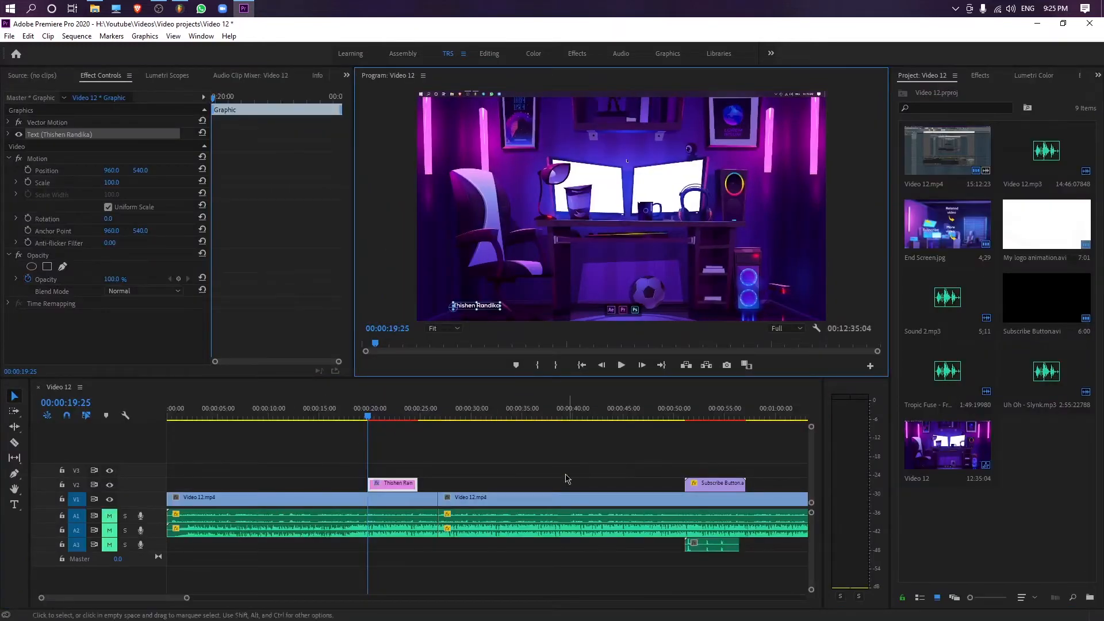
pyautogui.click(455, 464)
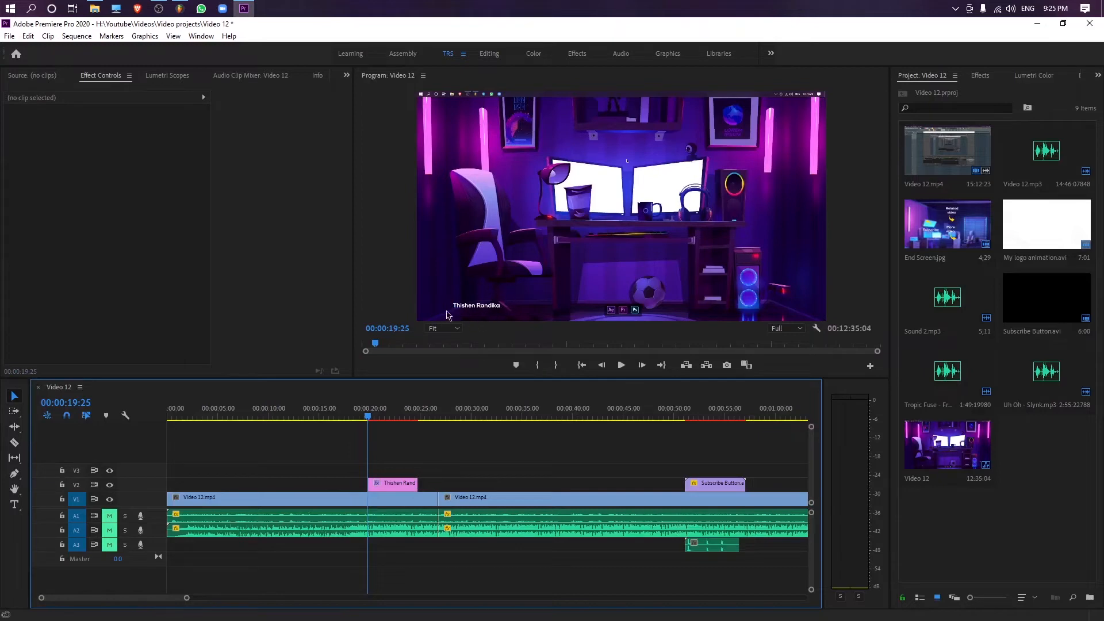
# Step: Set the duration of the name text clip on track V2 to 00:00:20:00
pyautogui.click(400, 485)
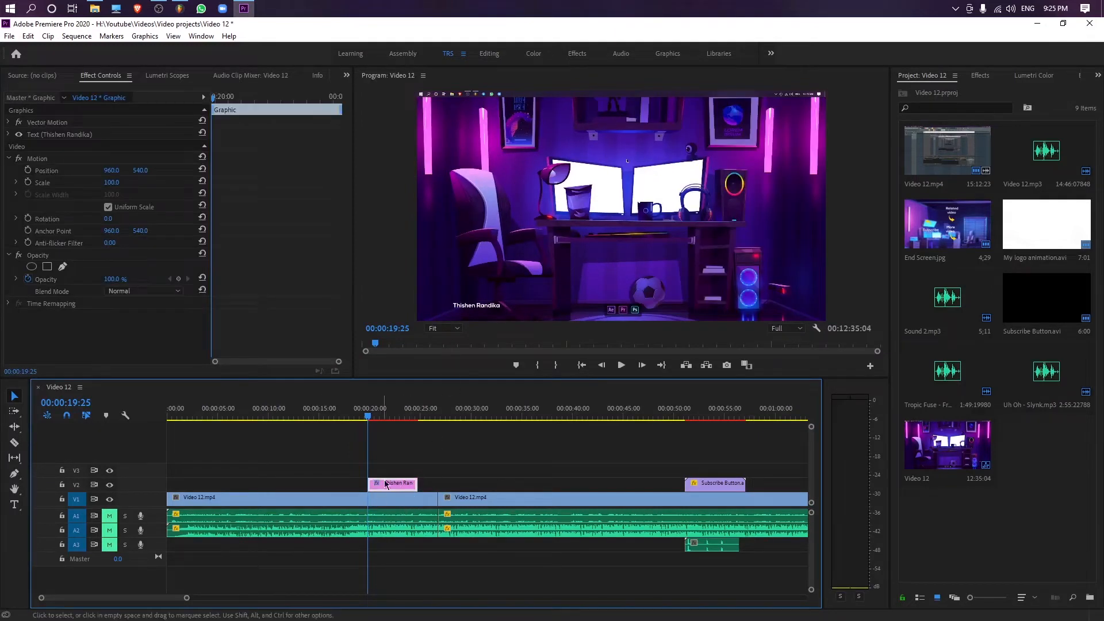
pyautogui.rightClick(409, 485)
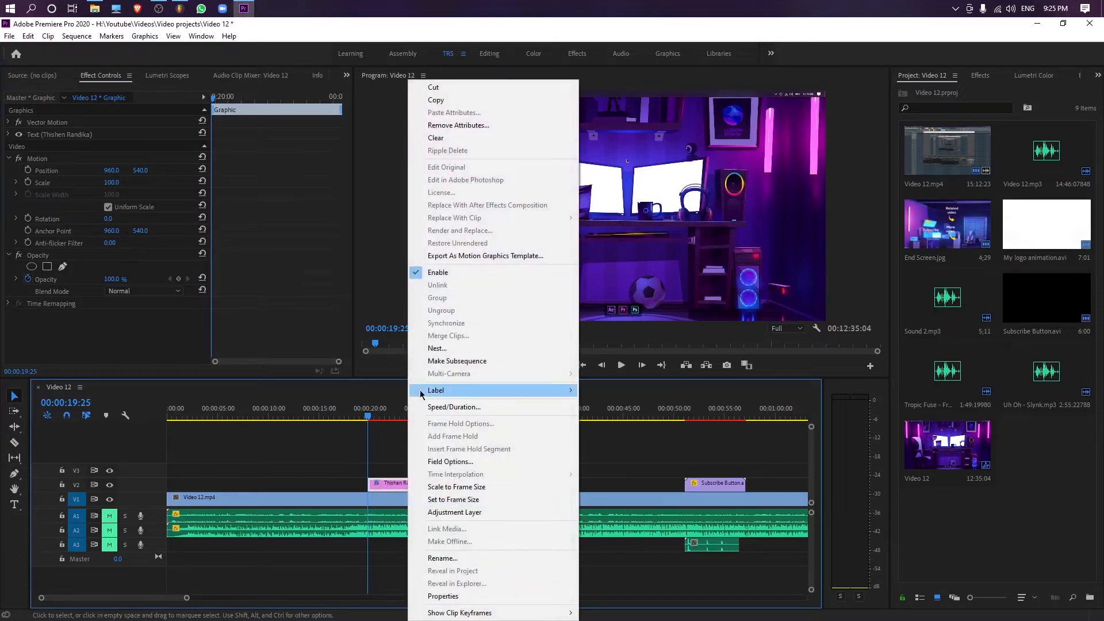
pyautogui.click(440, 407)
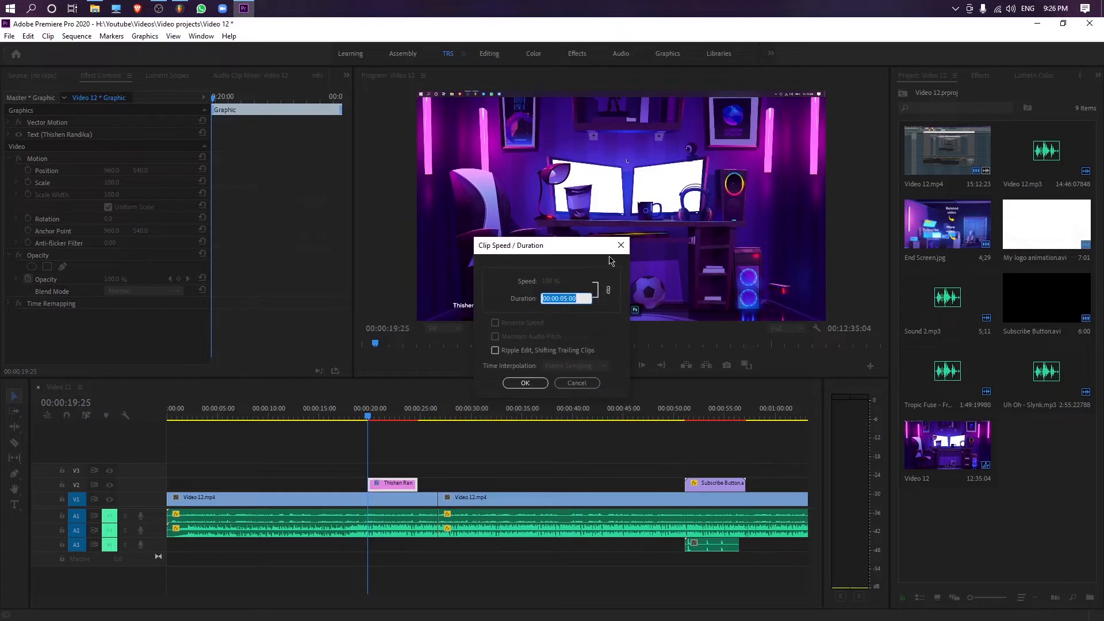
pyautogui.write('00.00.20.00')
pyautogui.press('Return')
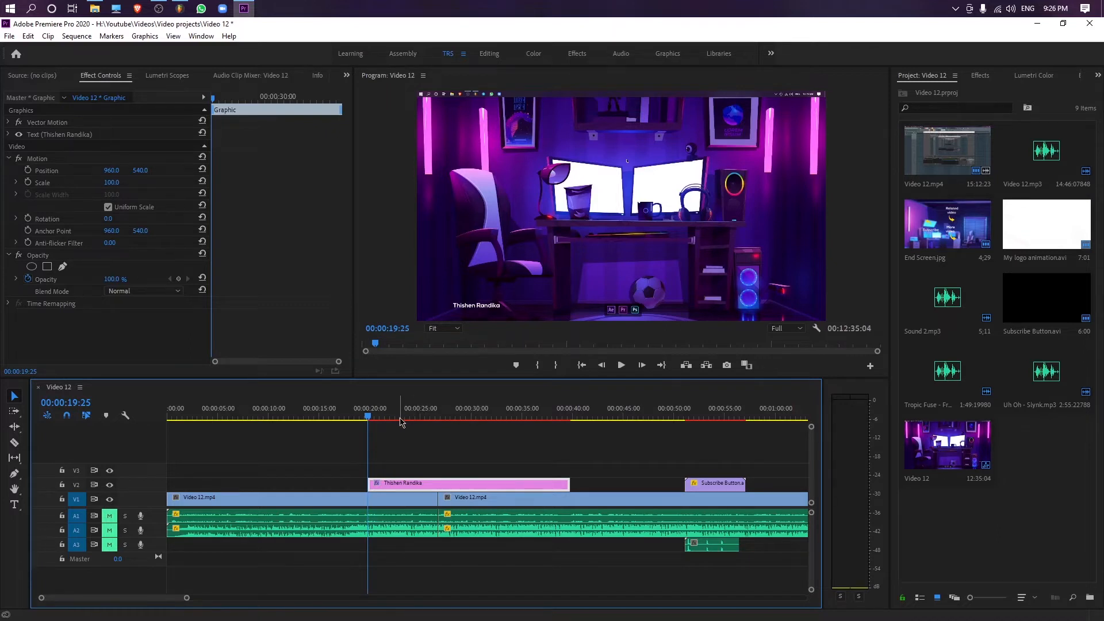
pyautogui.click(471, 474)
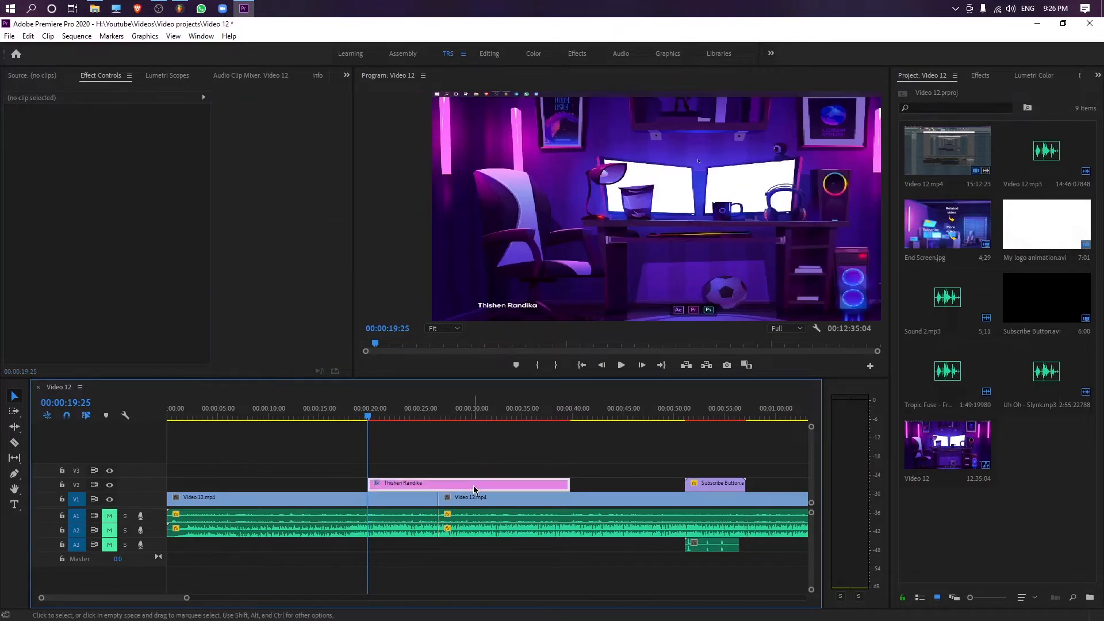
# Step: Turn off opacity keyframing for the name text clip on track V2
pyautogui.click(474, 483)
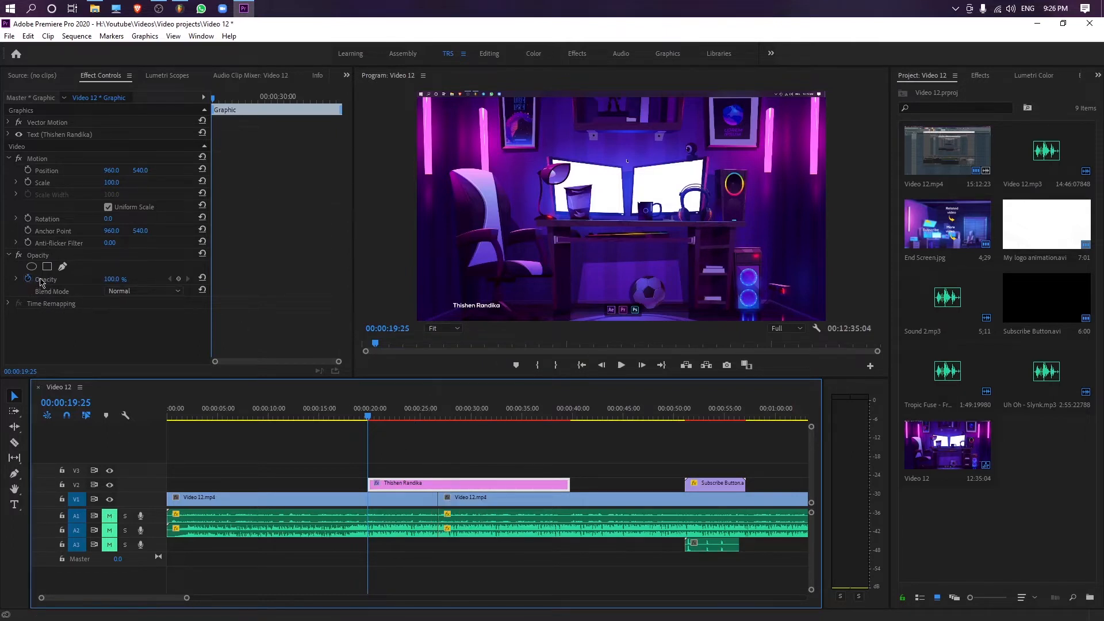
pyautogui.click(405, 498)
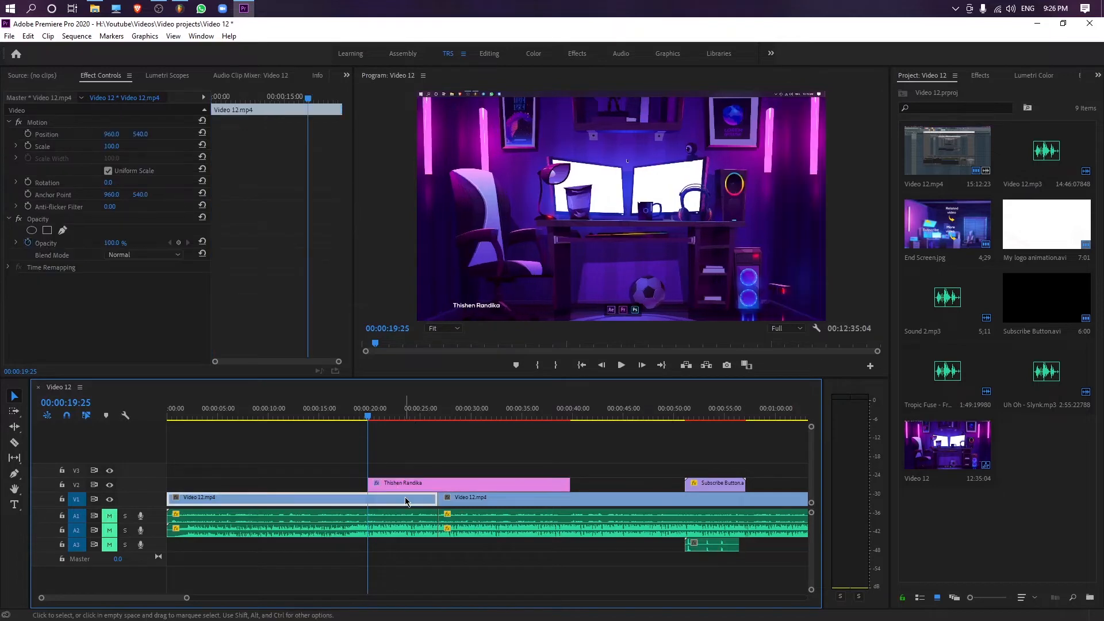
pyautogui.click(486, 498)
pyautogui.click(466, 484)
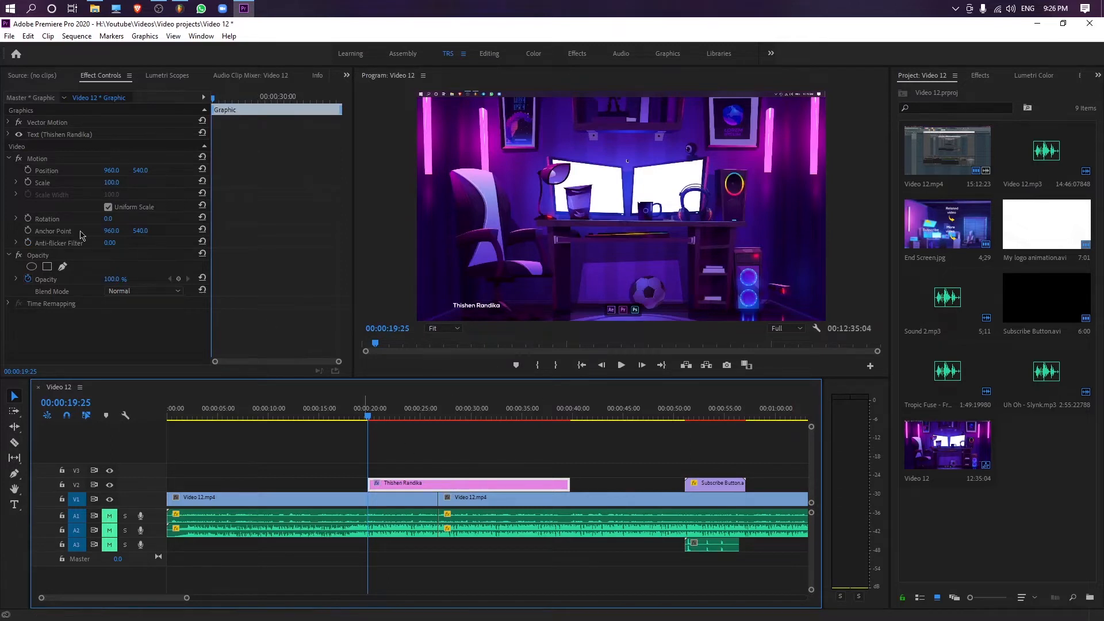
pyautogui.click(28, 280)
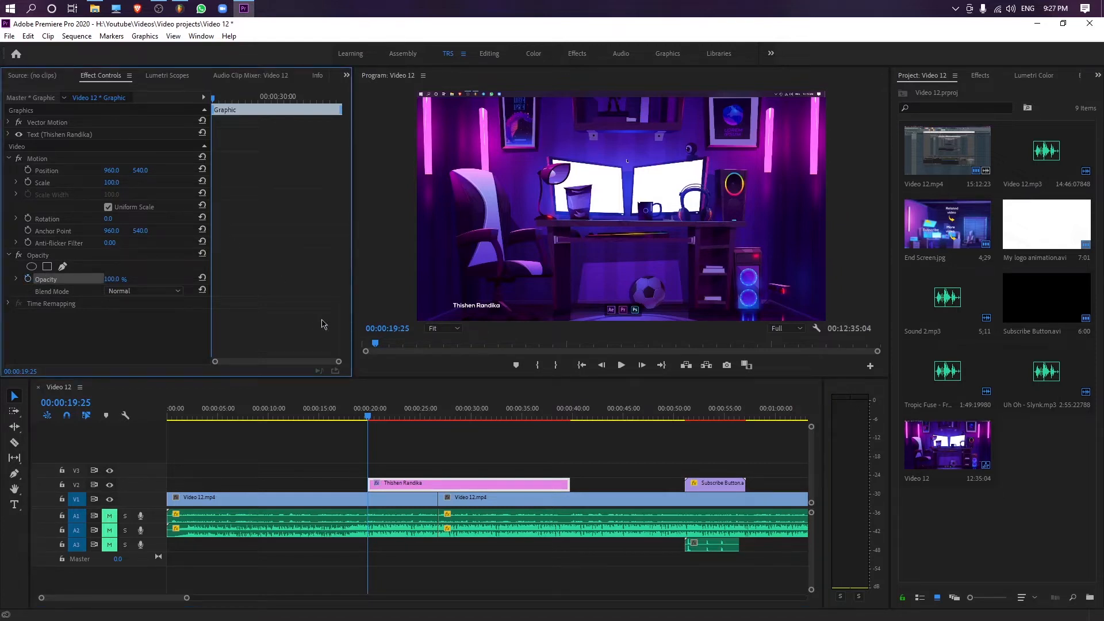
# Step: Set the name text clip's opacity to 70% and check the frame in the maximized program monitor
pyautogui.click(115, 279)
pyautogui.write('80')
pyautogui.press('Return')
pyautogui.click(115, 278)
pyautogui.write('7')
pyautogui.press('Return')
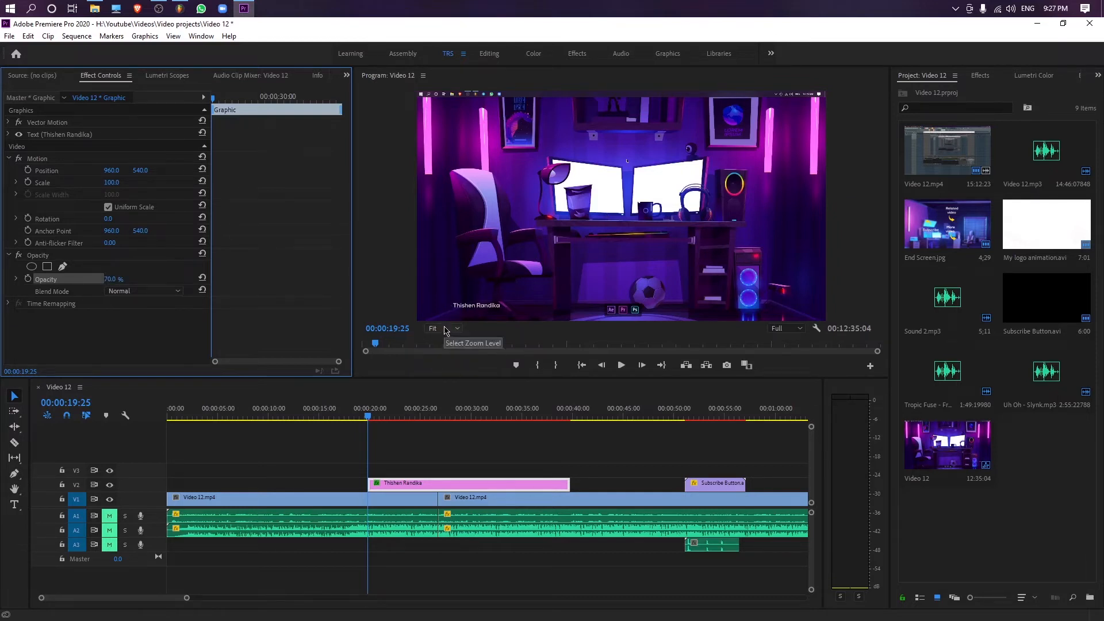
pyautogui.press('`')
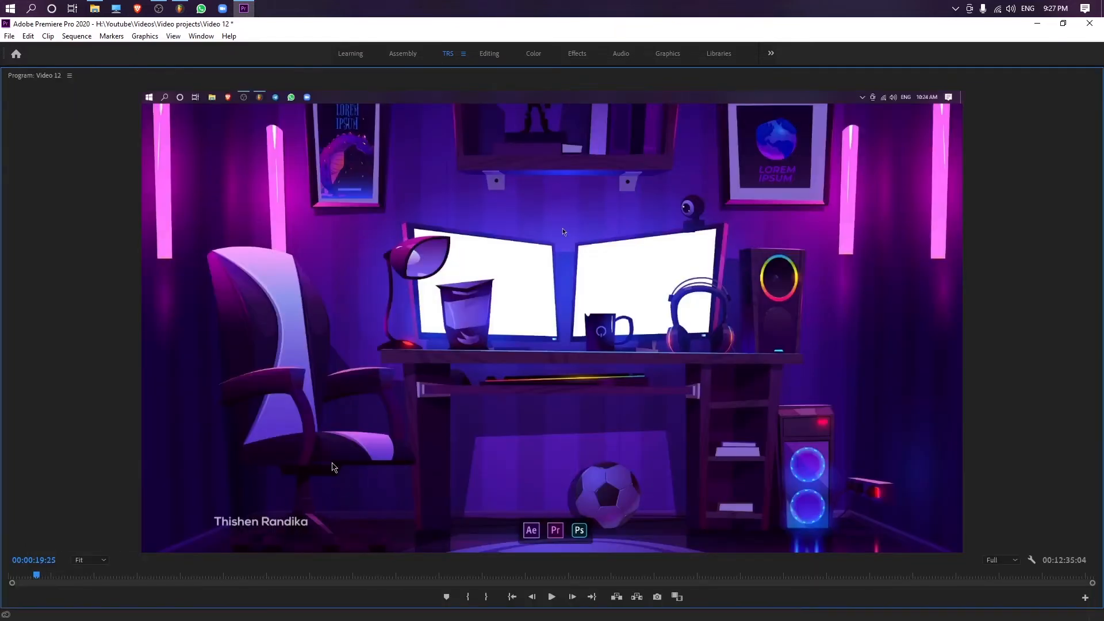
pyautogui.press('`')
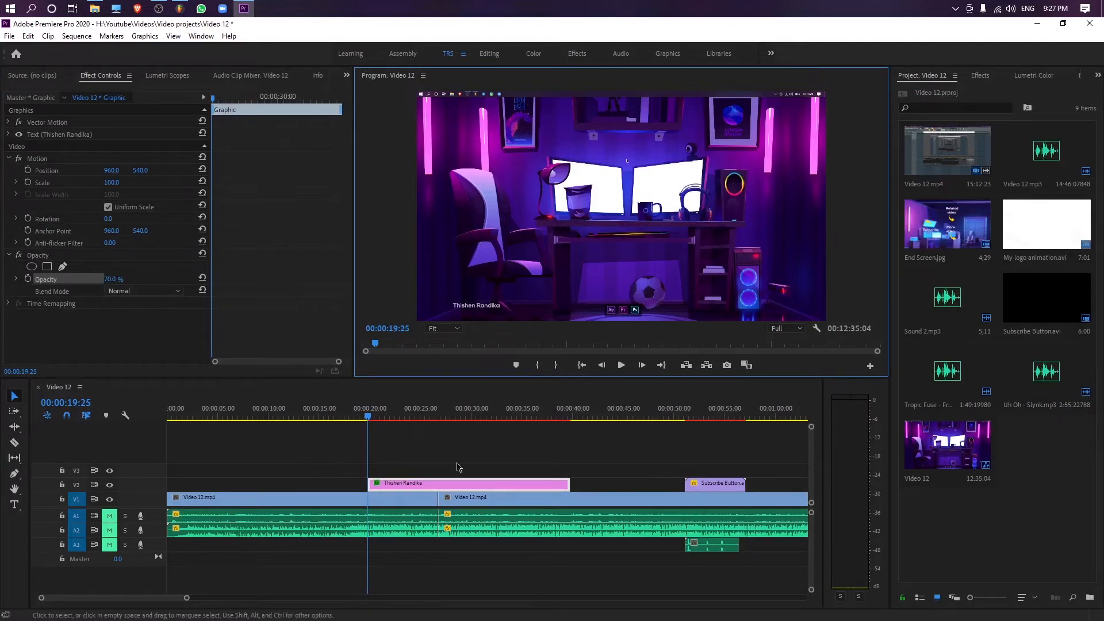
# Step: Enable Position keyframing at the start of the name text clip and set its vertical position to 651, below the frame
pyautogui.click(56, 160)
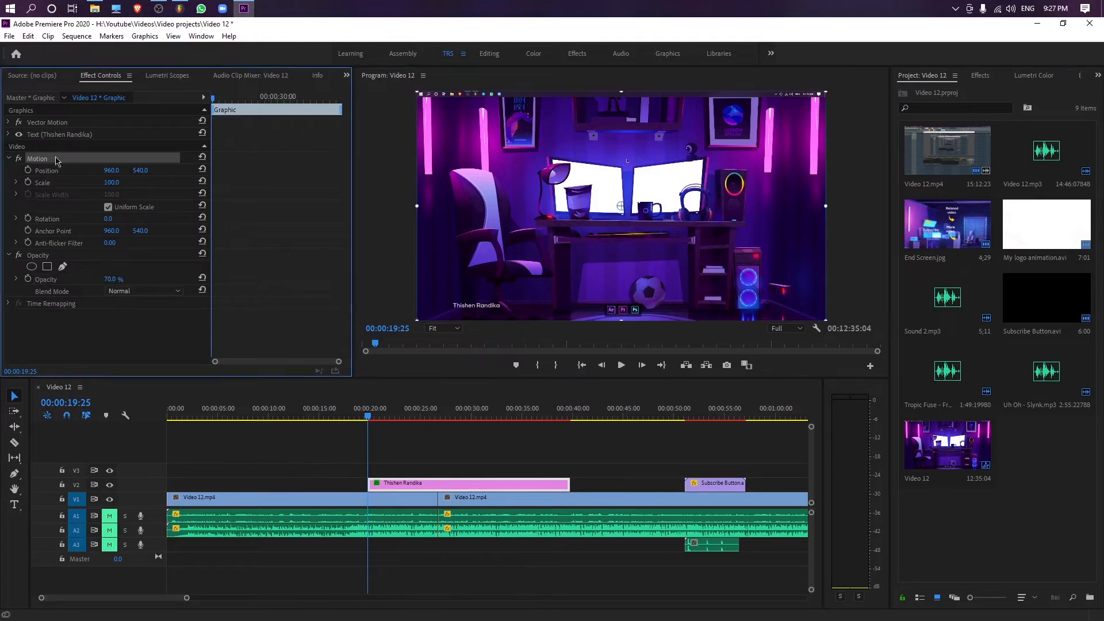
pyautogui.click(431, 488)
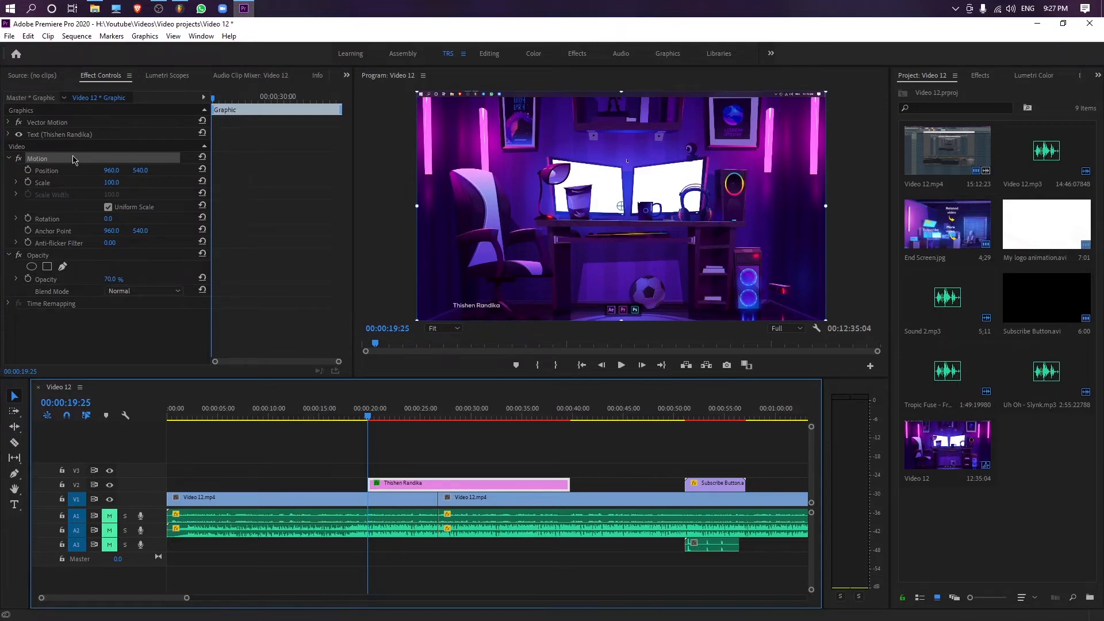
pyautogui.click(59, 171)
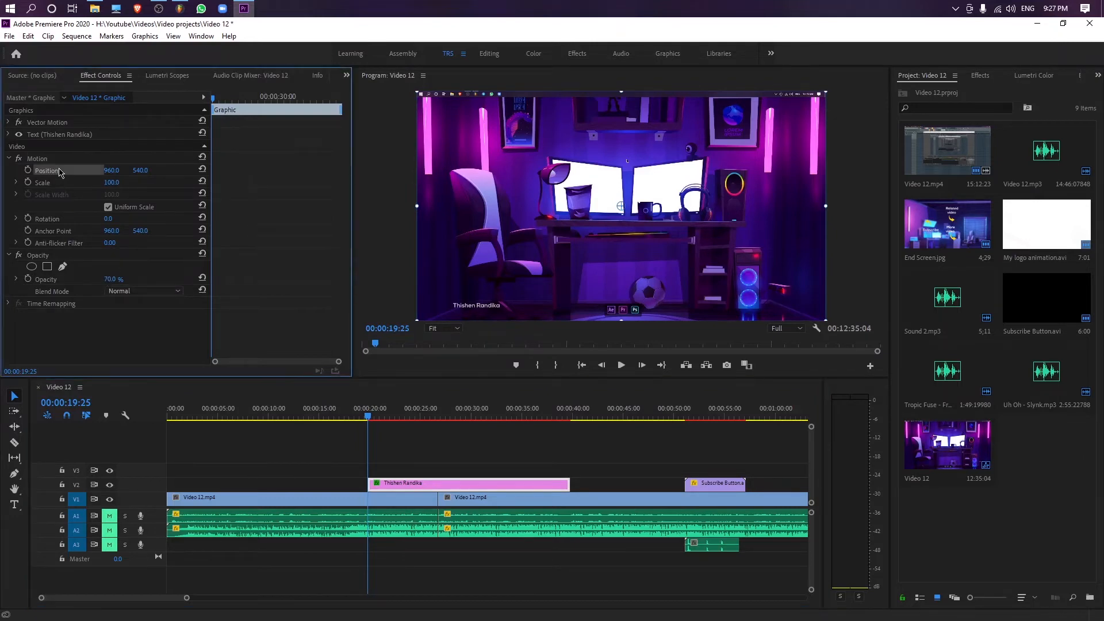
pyautogui.click(28, 171)
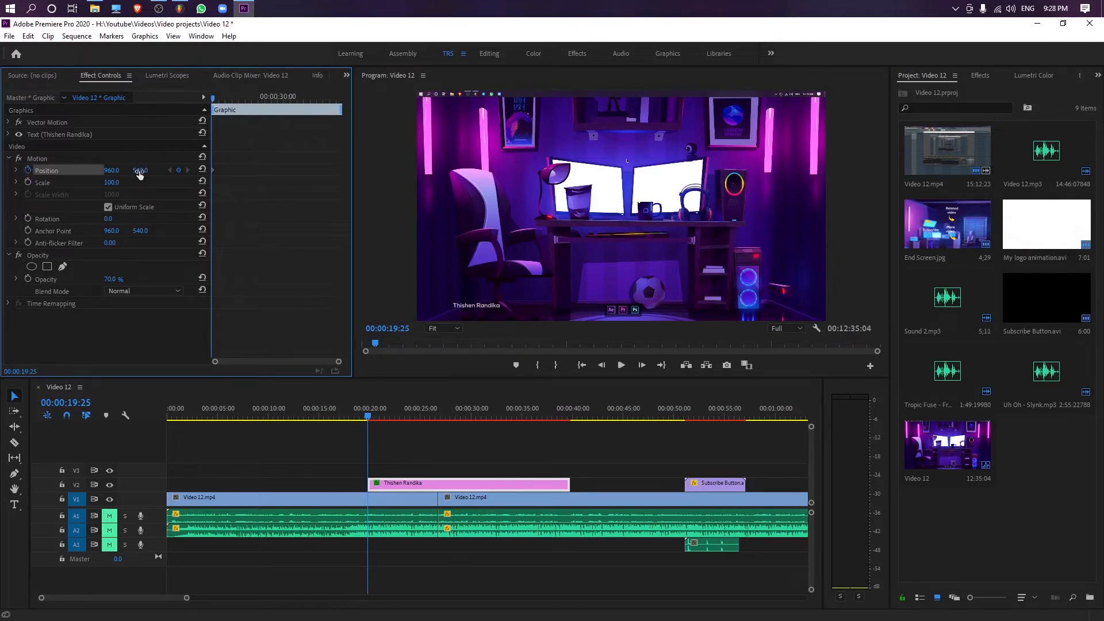
pyautogui.moveTo(139, 174); pyautogui.dragTo(207, 174)
# Step: Add a second Position keyframe at 00:00:38:13 with the vertical position set to -481, above the frame
pyautogui.moveTo(241, 99); pyautogui.dragTo(336, 114)
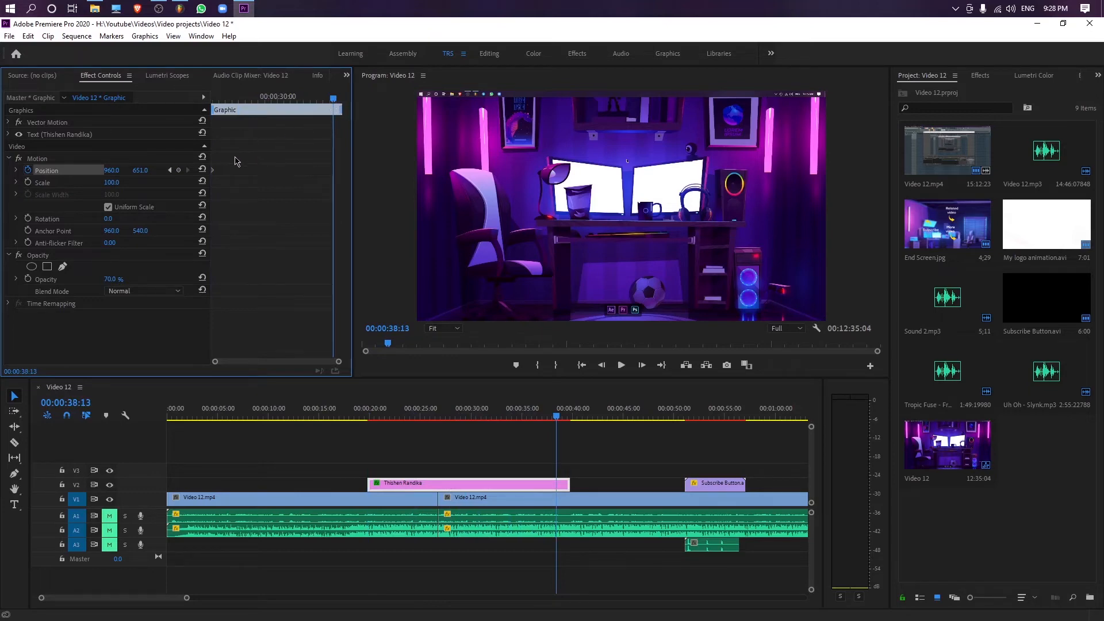
pyautogui.moveTo(234, 156); pyautogui.dragTo(226, 185)
pyautogui.moveTo(138, 172); pyautogui.dragTo(0, 173)
pyautogui.click(376, 213)
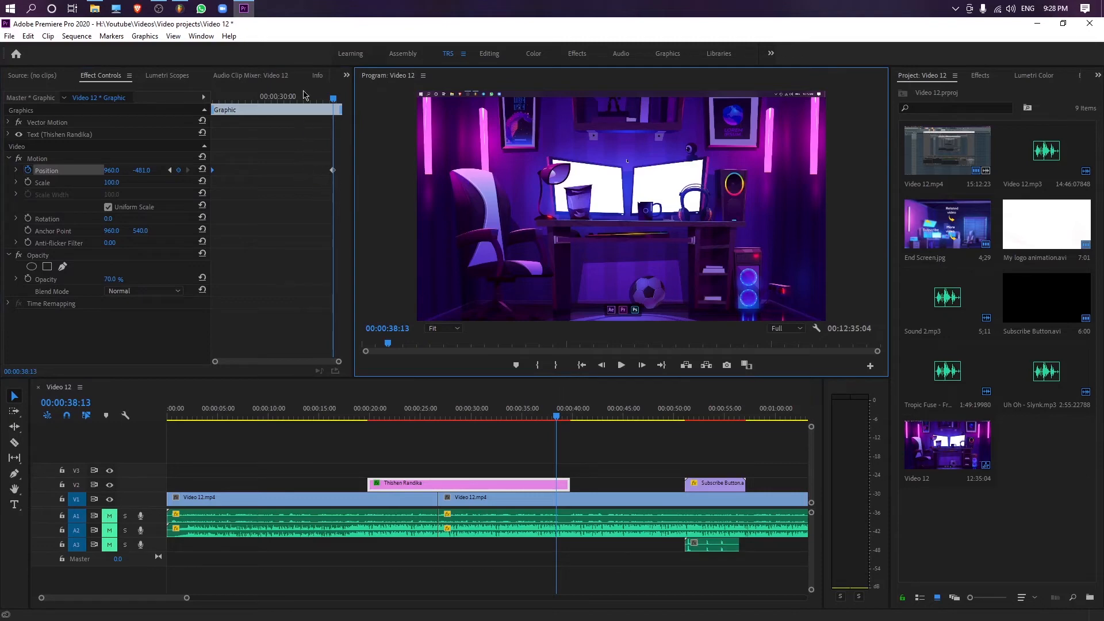
# Step: Preview the name text's upward movement in the maximized program monitor and scrub through to the end of its clip
pyautogui.click(305, 95)
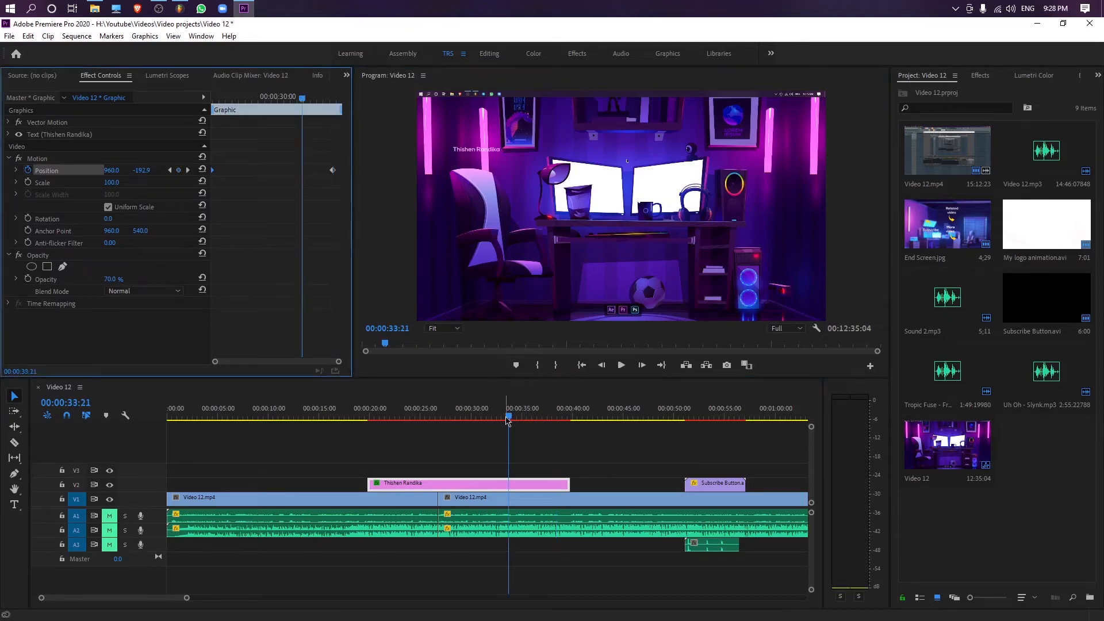
pyautogui.click(471, 435)
pyautogui.moveTo(454, 412); pyautogui.dragTo(363, 418)
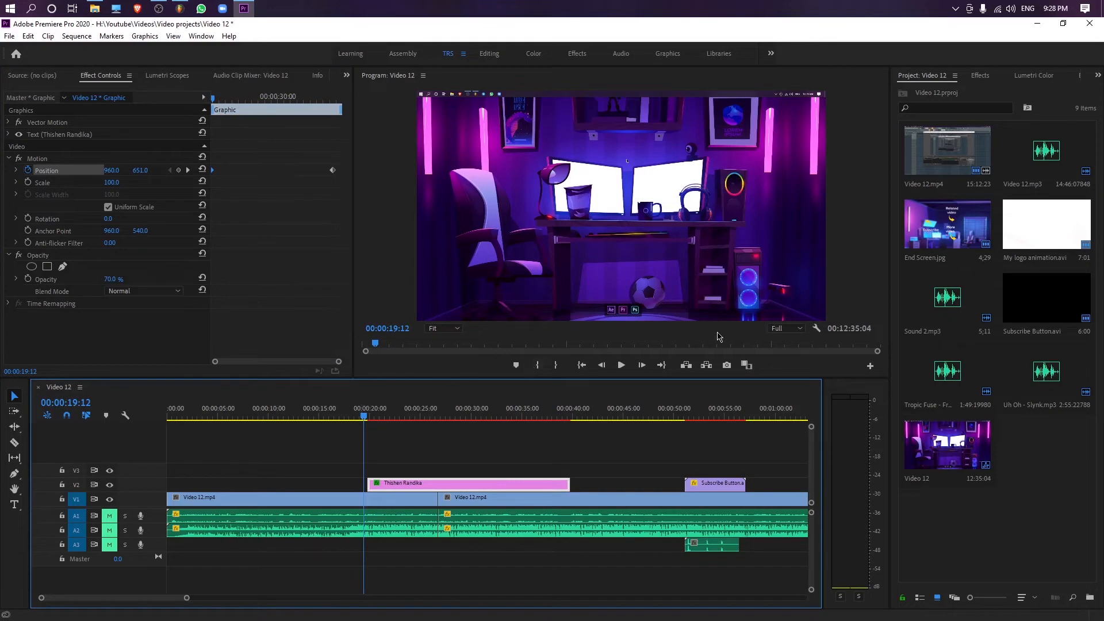
pyautogui.press('`')
pyautogui.press('space')
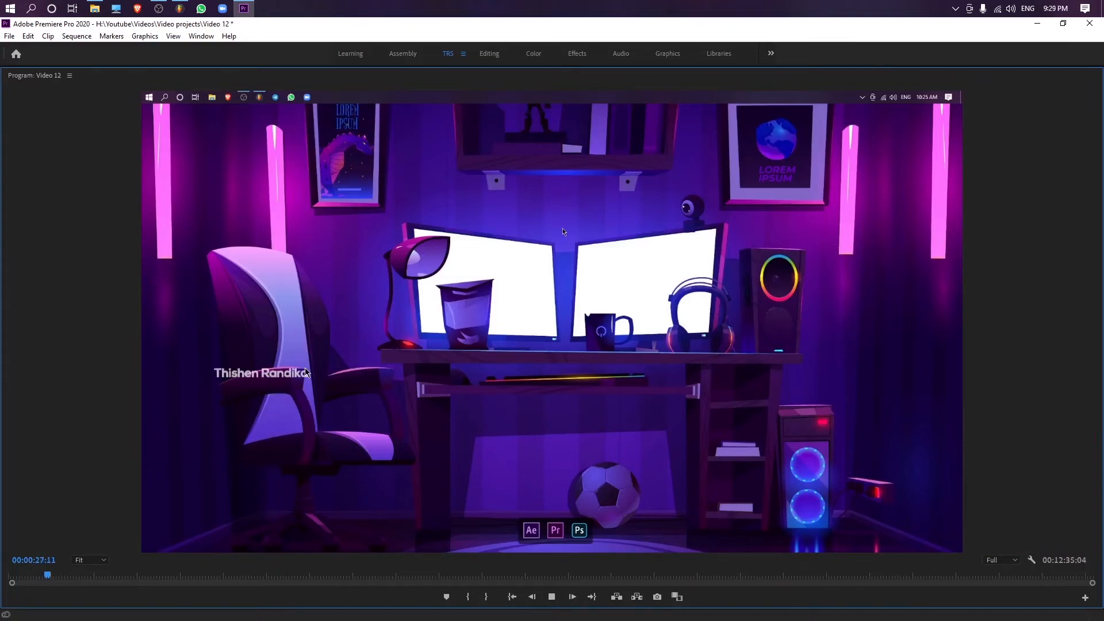
pyautogui.press('`')
pyautogui.press('space')
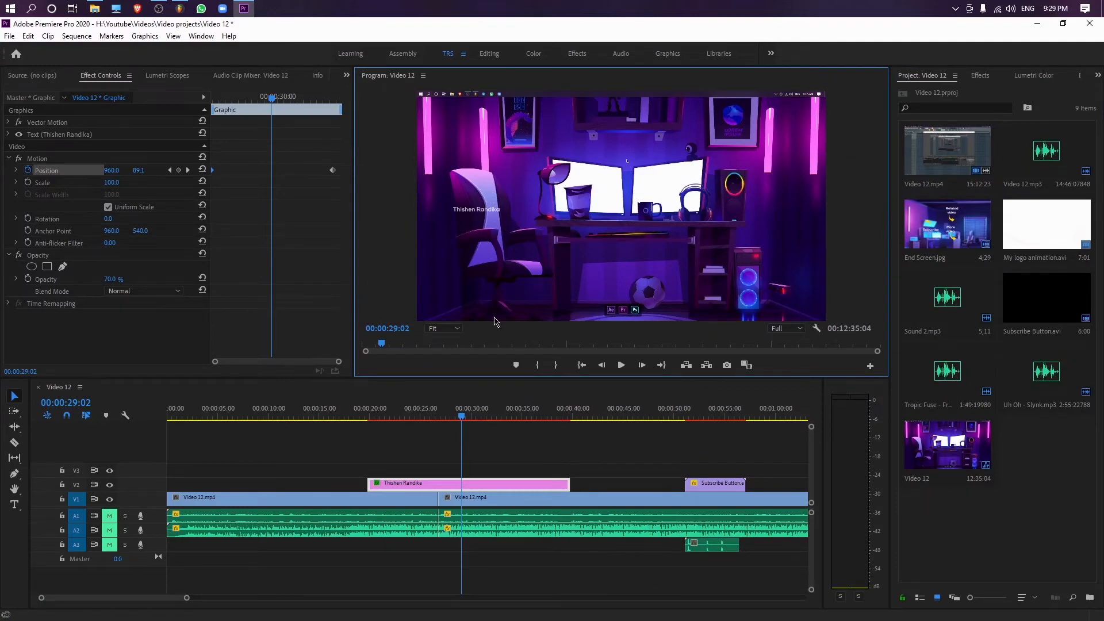
pyautogui.moveTo(482, 419); pyautogui.dragTo(562, 422)
pyautogui.click(569, 436)
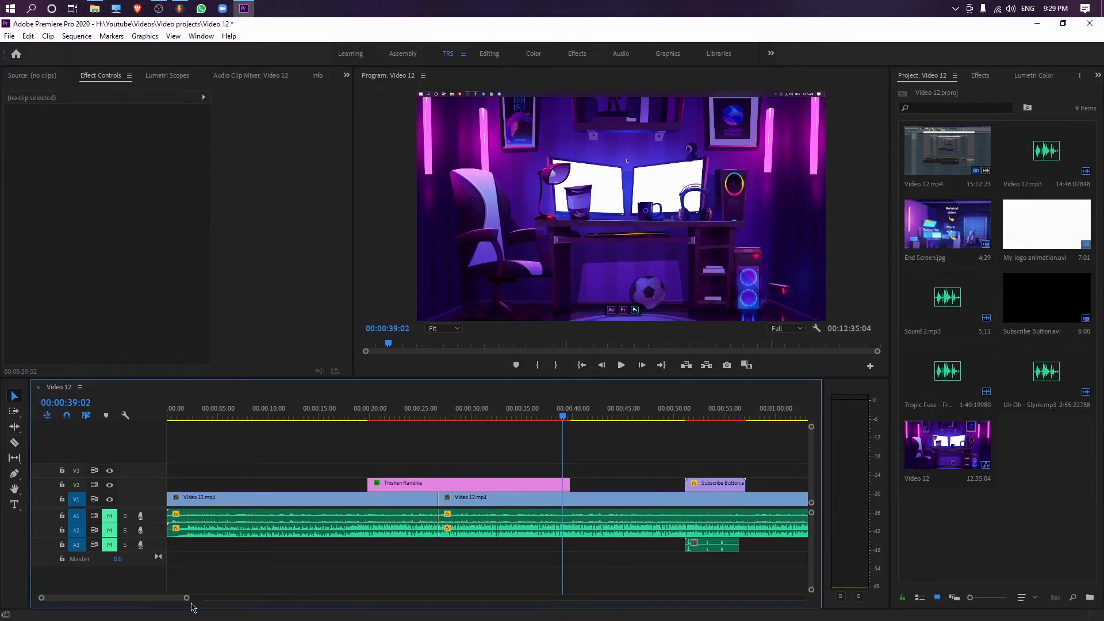
# Step: Duplicate the name text clip five times and line up the original and its copies back to back on track V3
pyautogui.moveTo(185, 597); pyautogui.dragTo(772, 598)
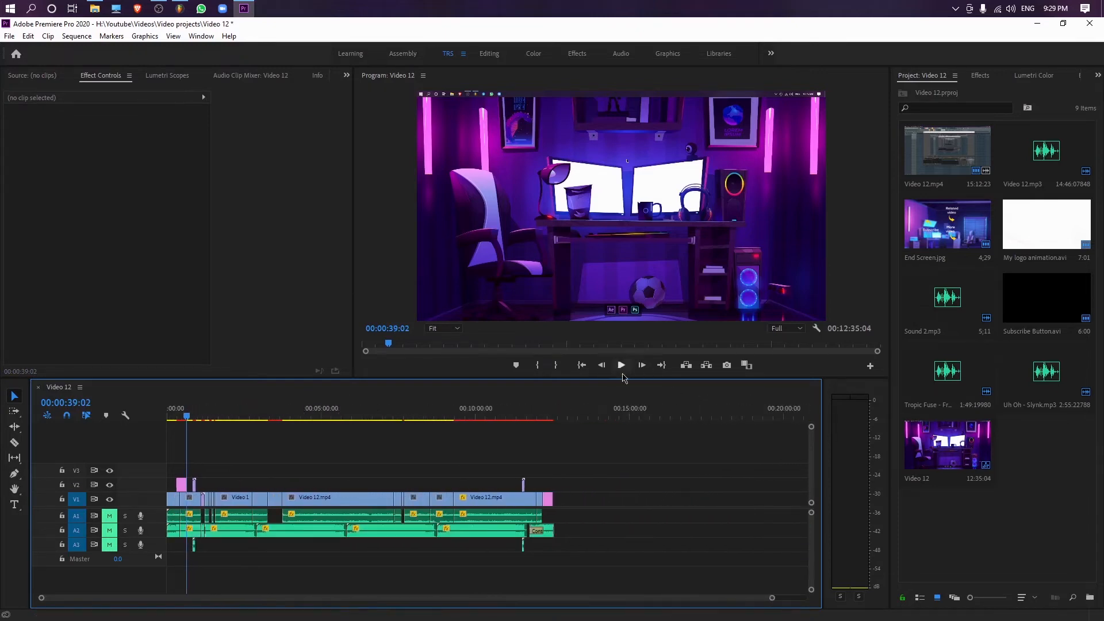
pyautogui.click(598, 411)
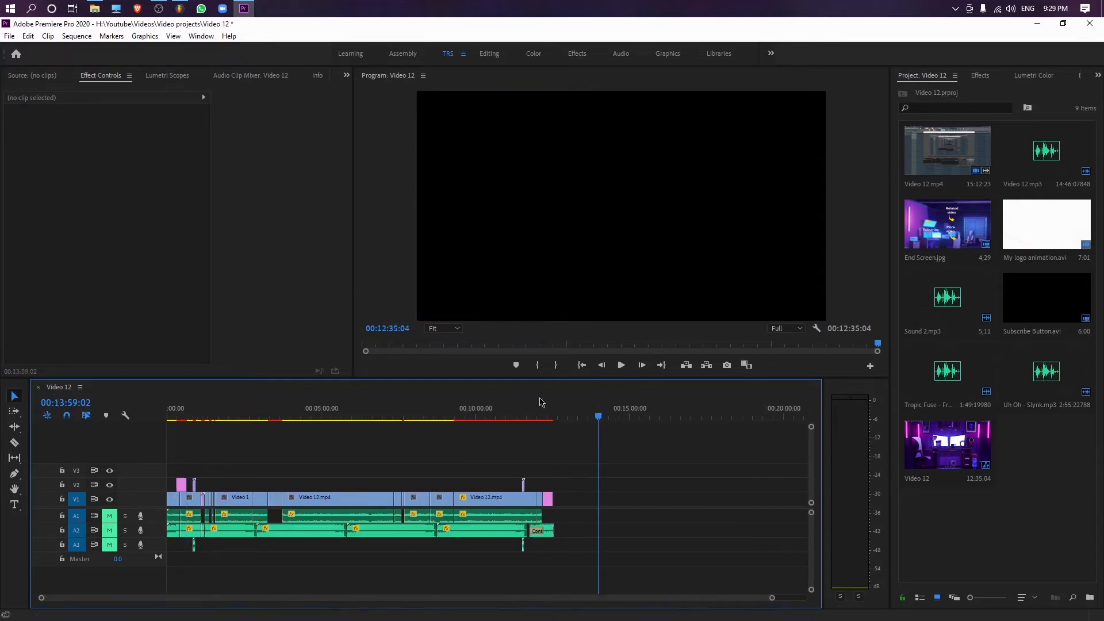
pyautogui.click(183, 486)
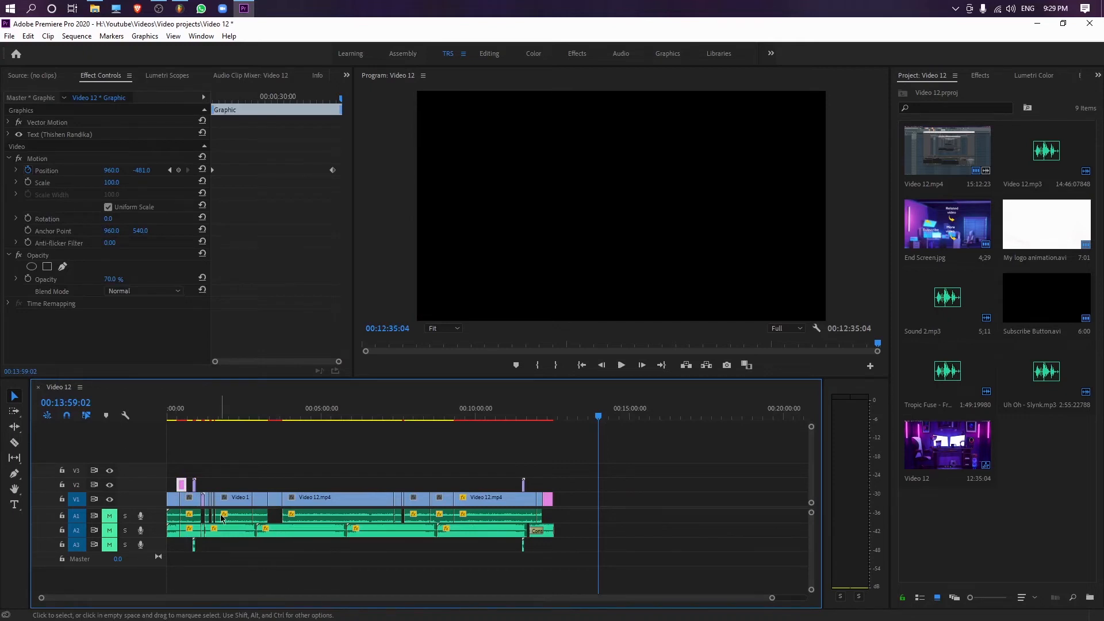
pyautogui.hotkey('ctrl', 'v')
pyautogui.hotkey('ctrl', 'v')
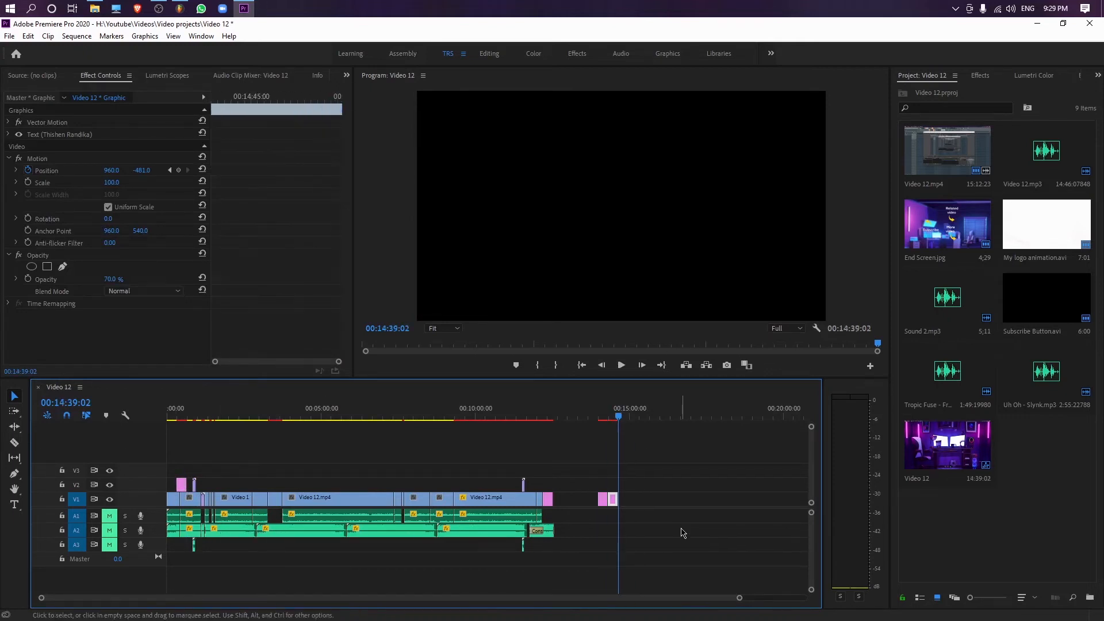
pyautogui.hotkey('ctrl', 'v')
pyautogui.hotkey('ctrl', 'v')
pyautogui.hotkey('ctrl', 'v')
pyautogui.moveTo(680, 520); pyautogui.dragTo(588, 465)
pyautogui.moveTo(625, 505); pyautogui.dragTo(183, 475)
# Step: Play and scrub through the row of name text clips on track V3 to review the repeating animation
pyautogui.click(175, 417)
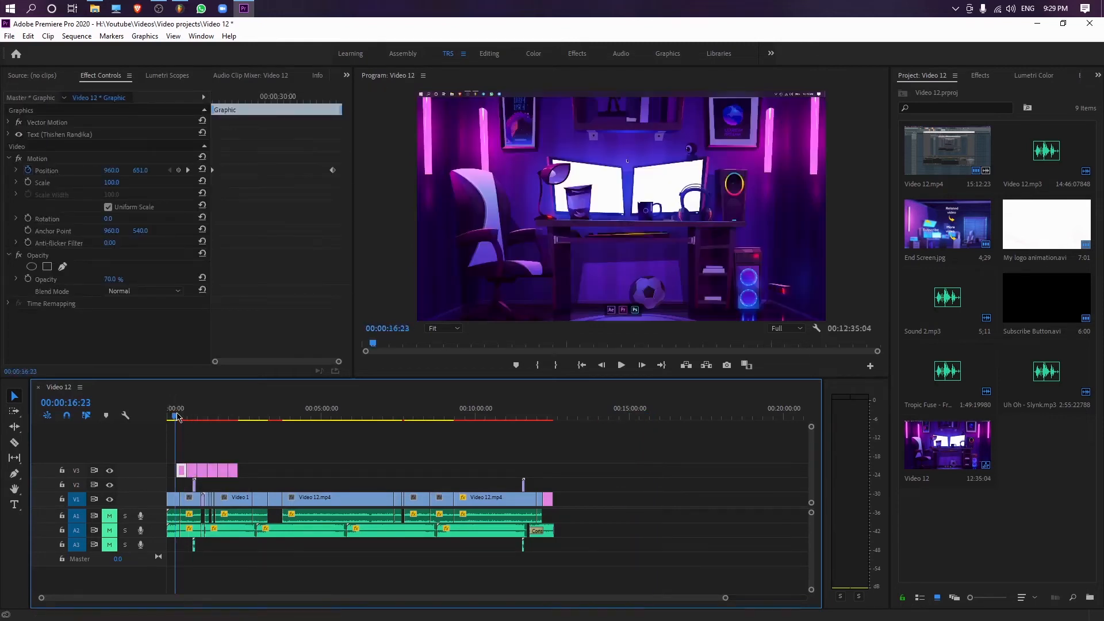
pyautogui.press('space')
pyautogui.click(725, 598)
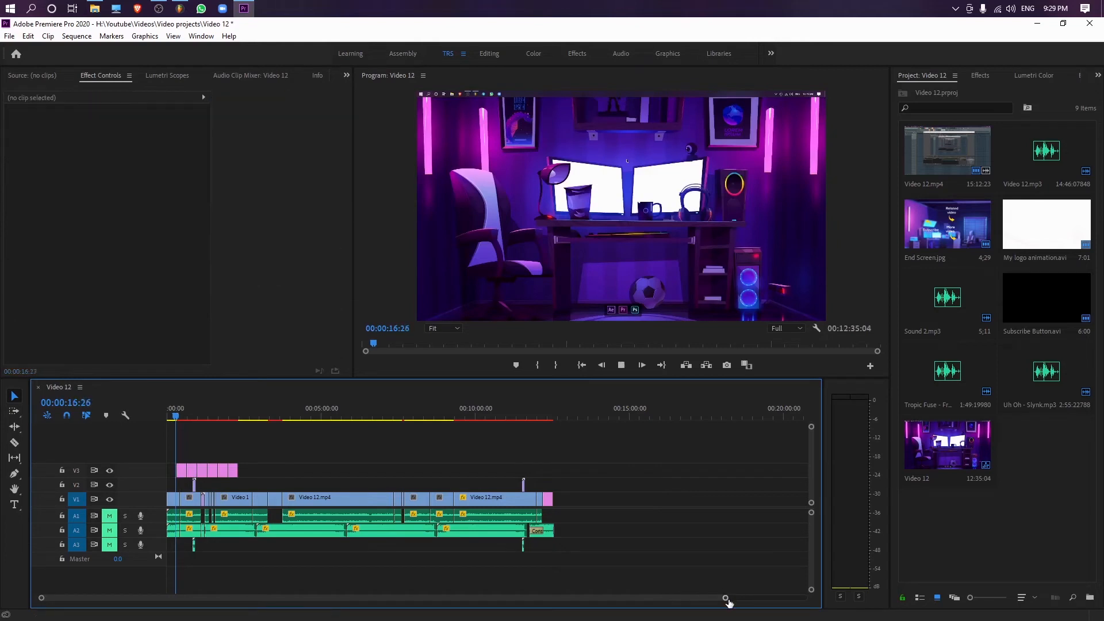
pyautogui.moveTo(724, 598); pyautogui.dragTo(319, 598)
pyautogui.click(230, 428)
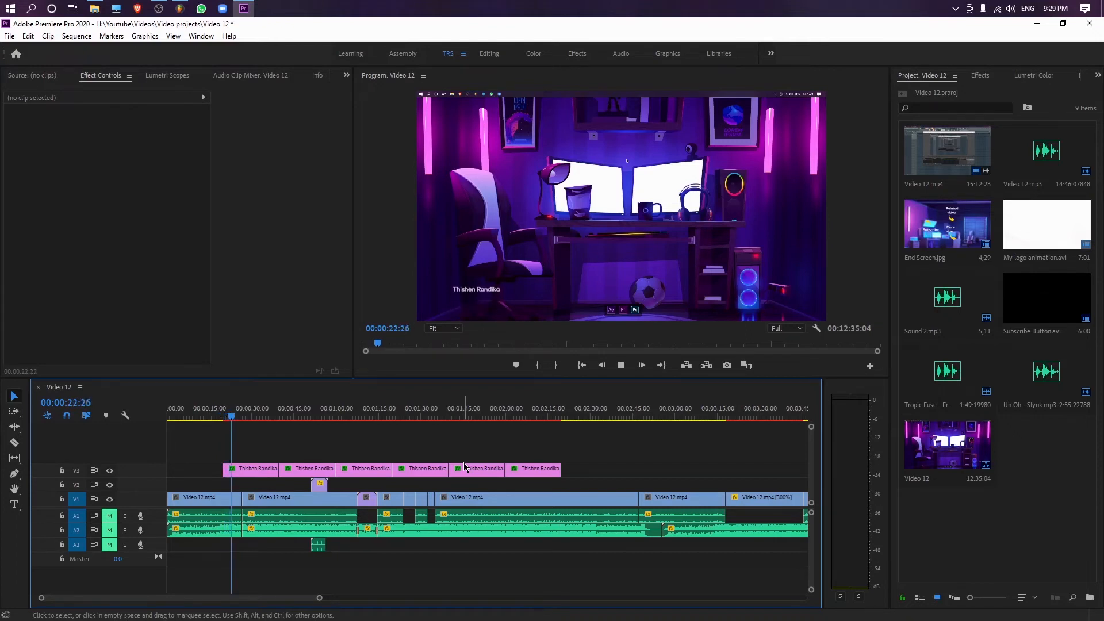
pyautogui.moveTo(236, 420); pyautogui.dragTo(277, 422)
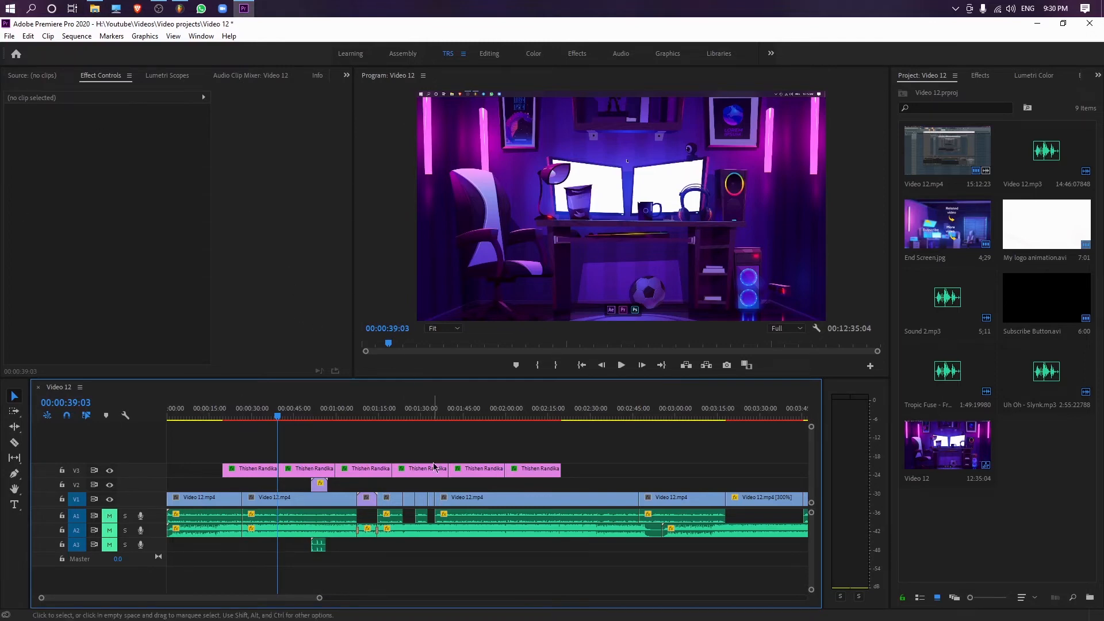
pyautogui.press('space')
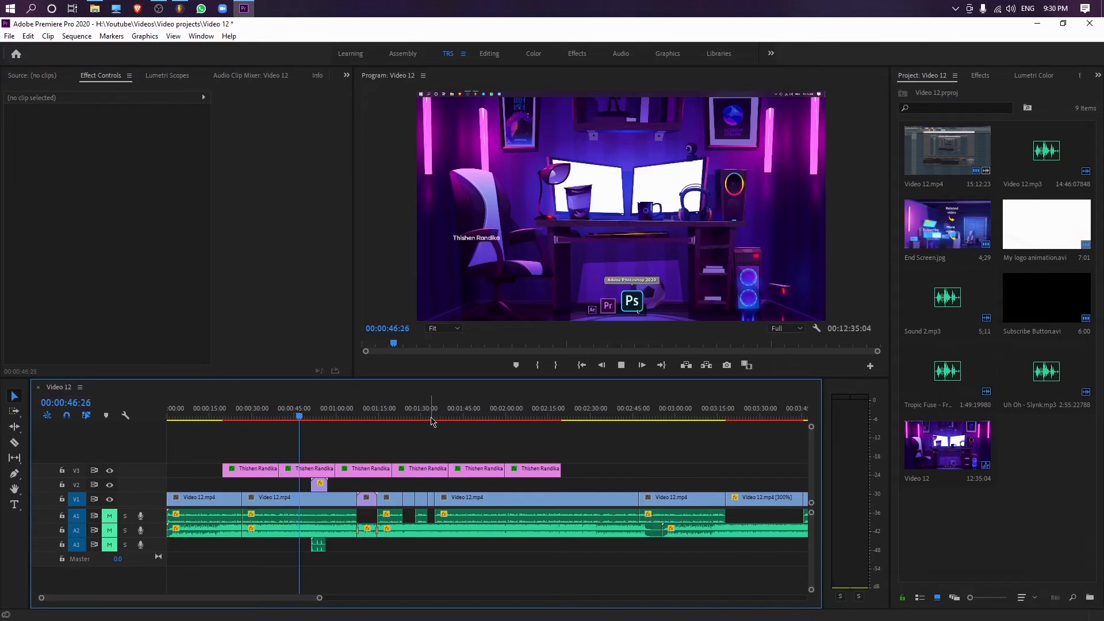
pyautogui.press('space')
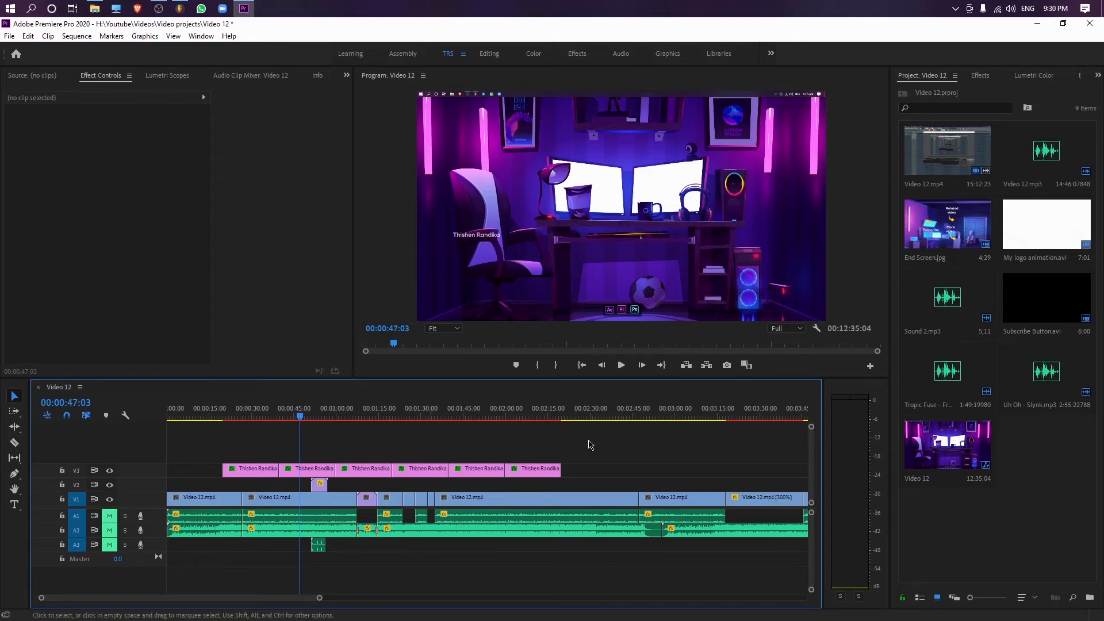
# Step: Delete the five duplicate name text clips on track V3 and move the playhead to 00:00:30:10 within the remaining one
pyautogui.moveTo(588, 440); pyautogui.dragTo(288, 469)
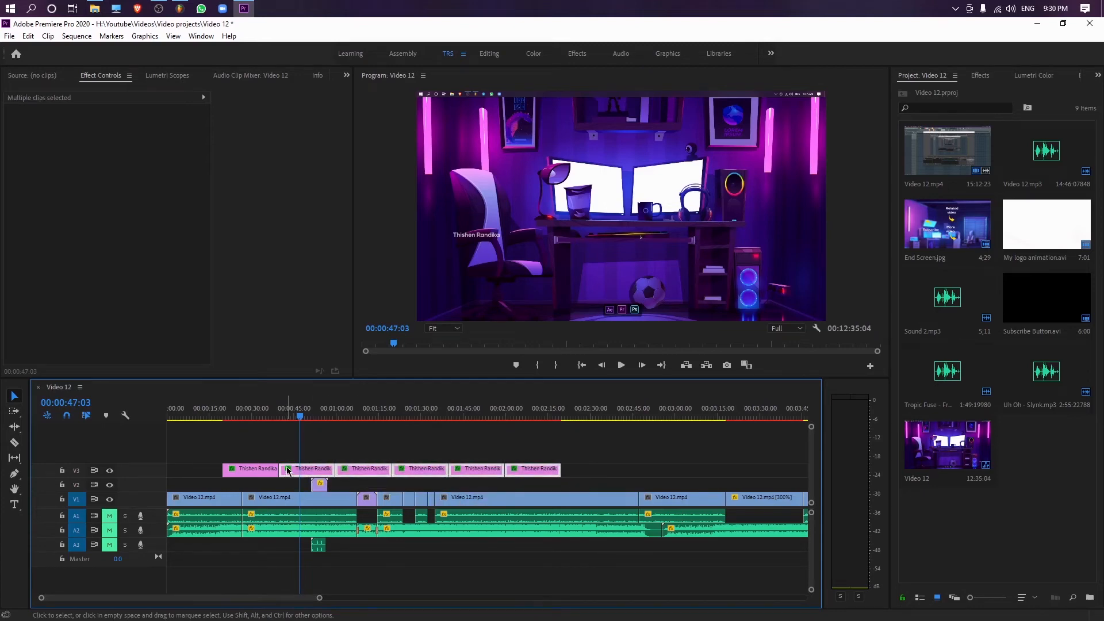
pyautogui.press('Delete')
pyautogui.moveTo(279, 409); pyautogui.dragTo(252, 410)
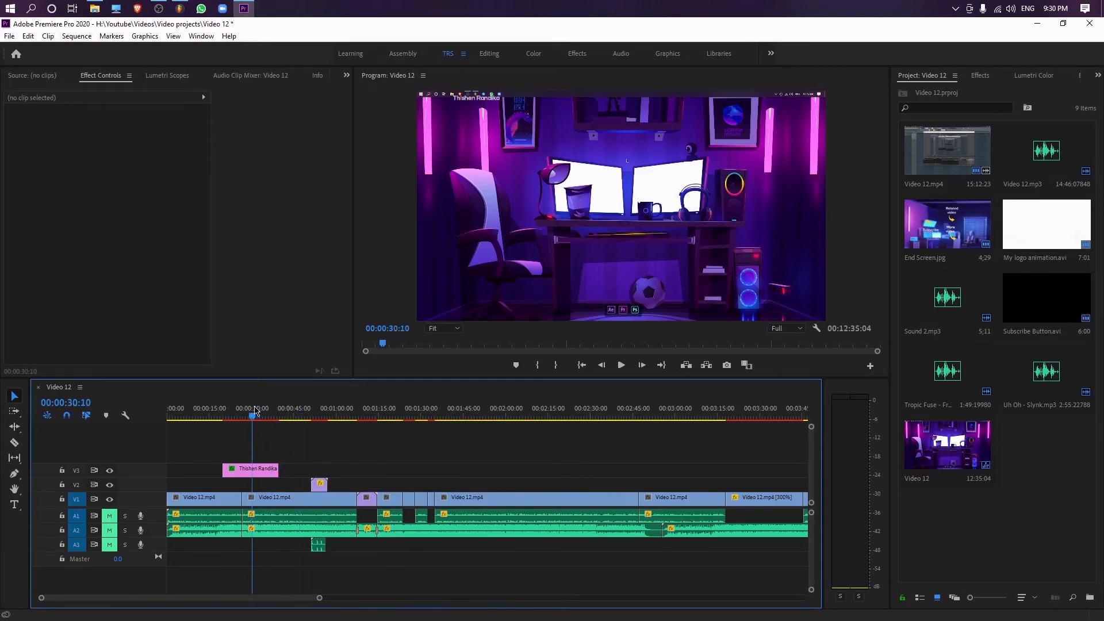
# Step: Export the name text clip on track V3 as a motion graphics template named Watermake in the Local Templates Folder
pyautogui.click(254, 471)
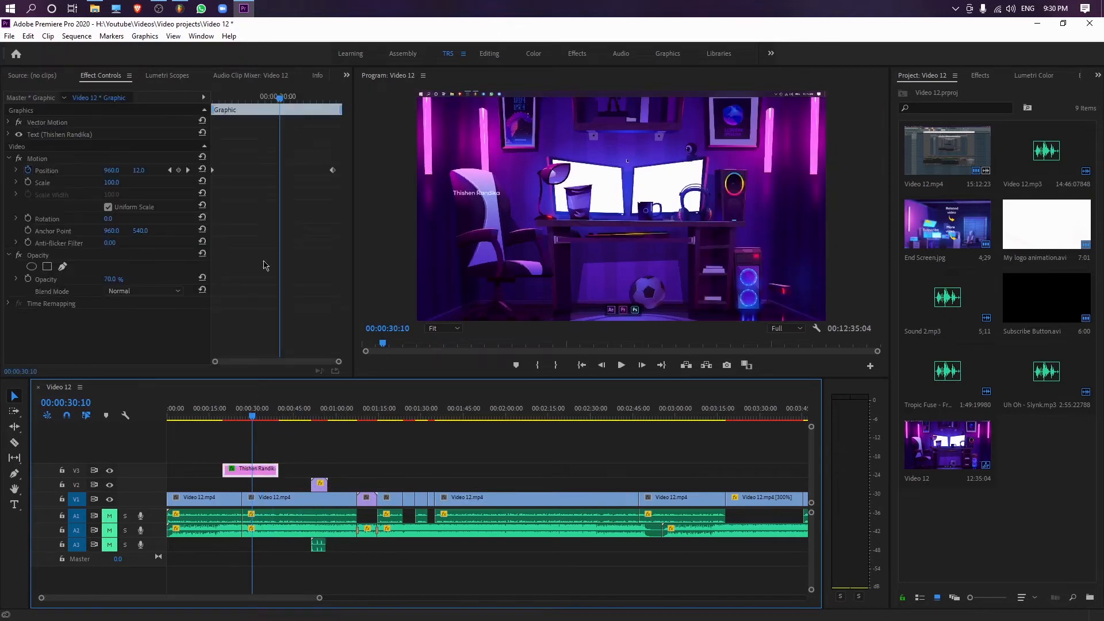
pyautogui.click(155, 36)
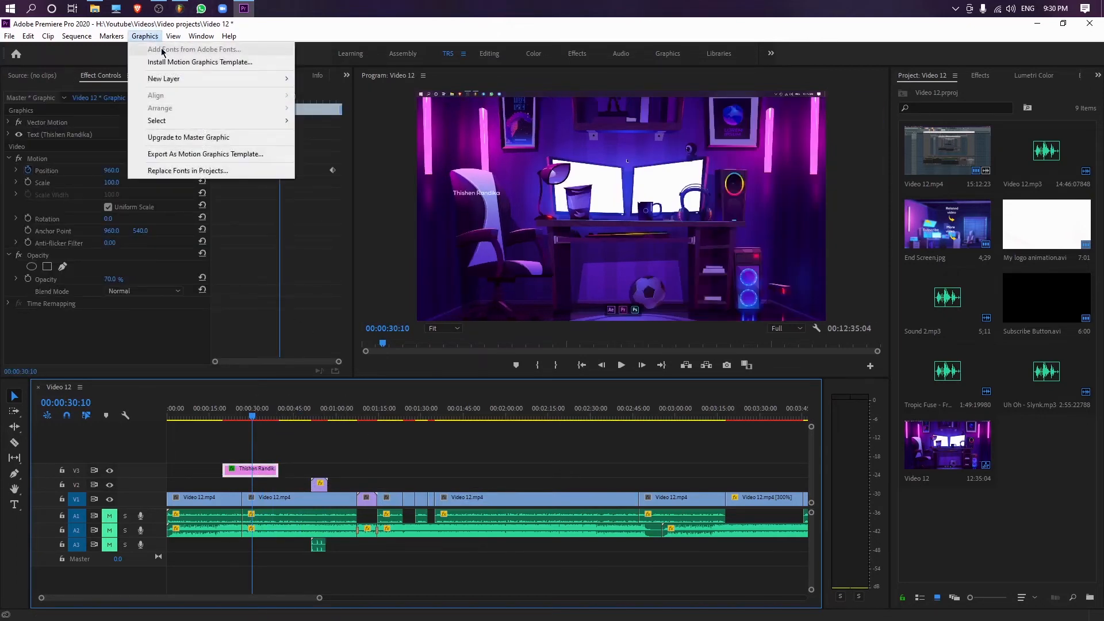
pyautogui.click(281, 35)
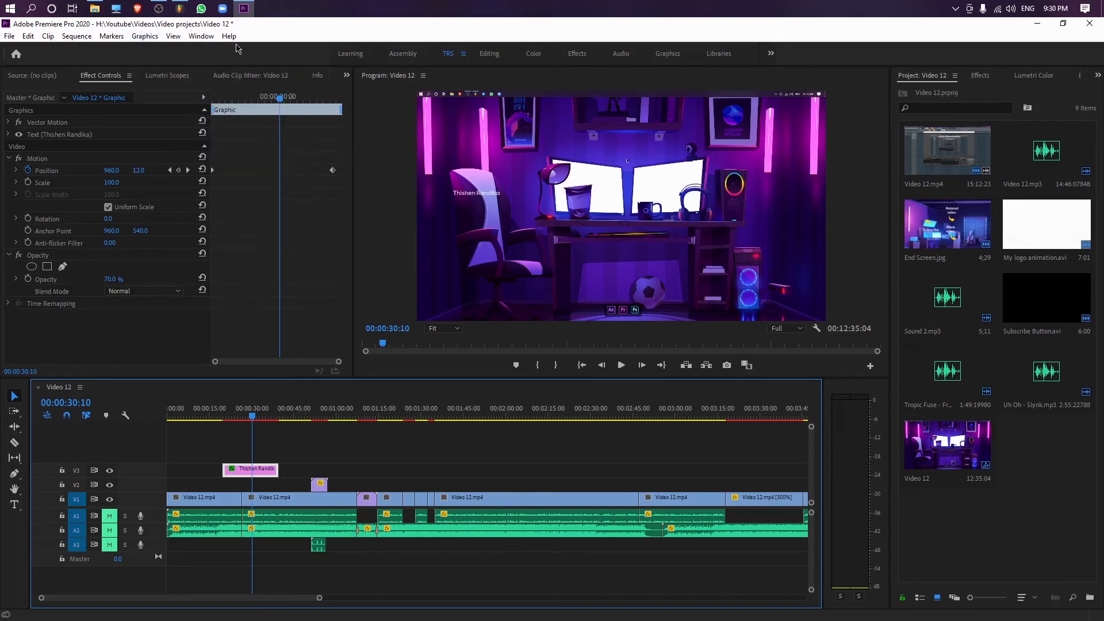
pyautogui.click(147, 38)
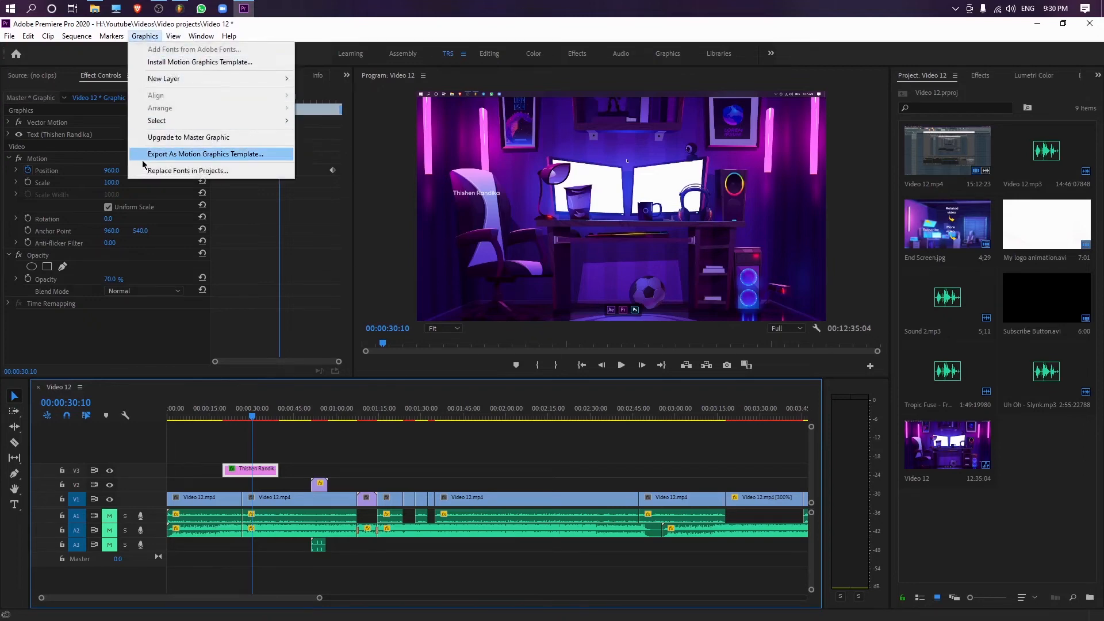
pyautogui.click(233, 154)
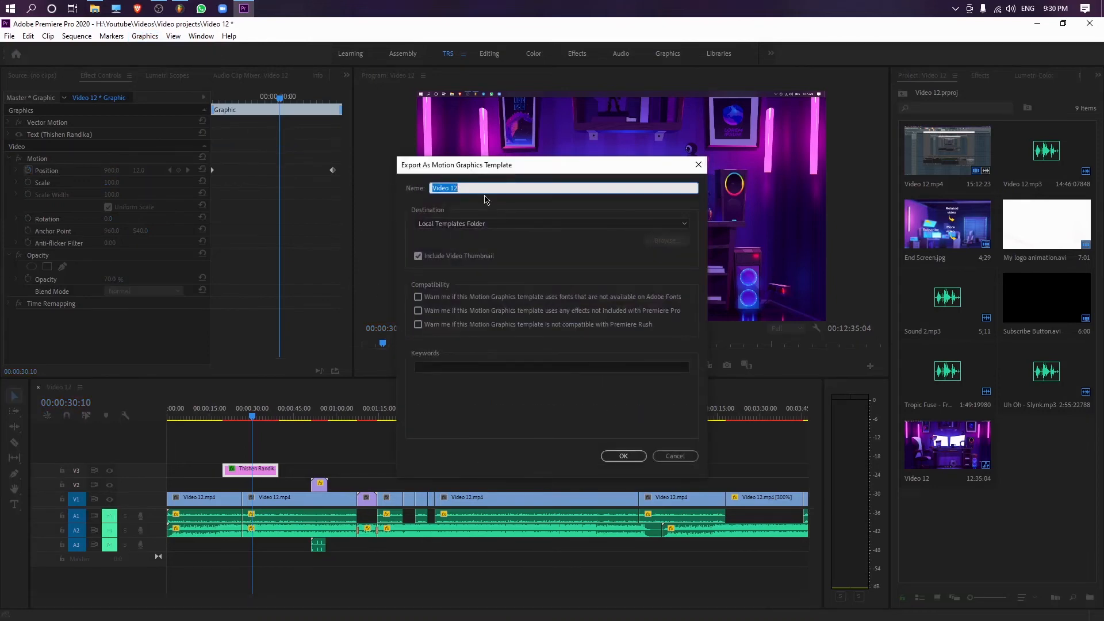
pyautogui.write('Watermake')
pyautogui.click(633, 460)
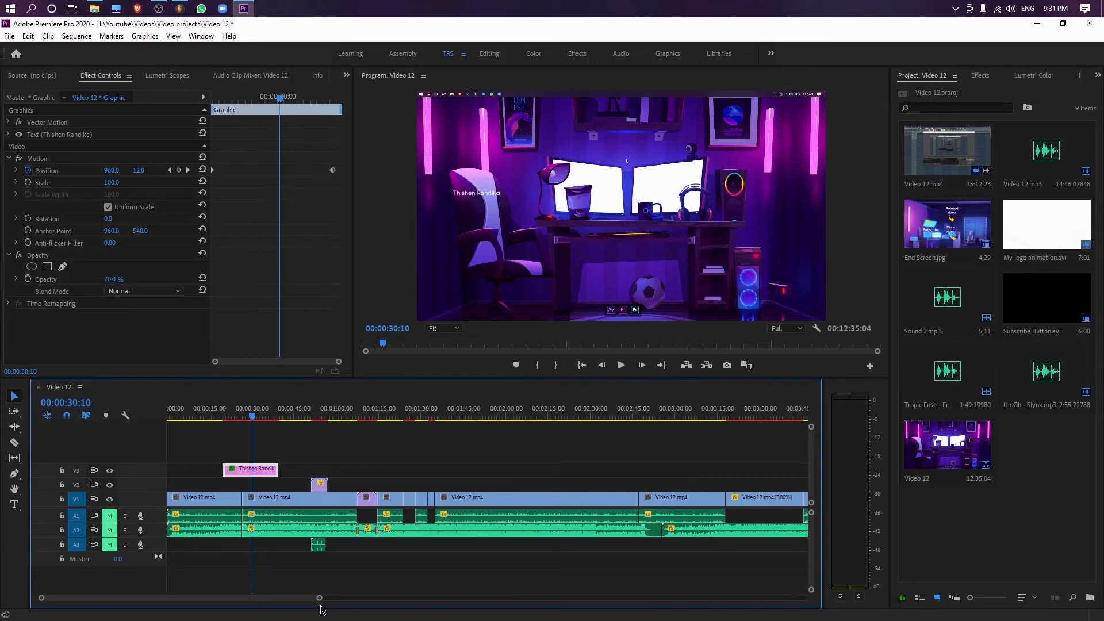
# Step: Move the playhead to 00:04:54:26 and bring up the saved templates in Essential Graphics
pyautogui.moveTo(319, 598); pyautogui.dragTo(607, 598)
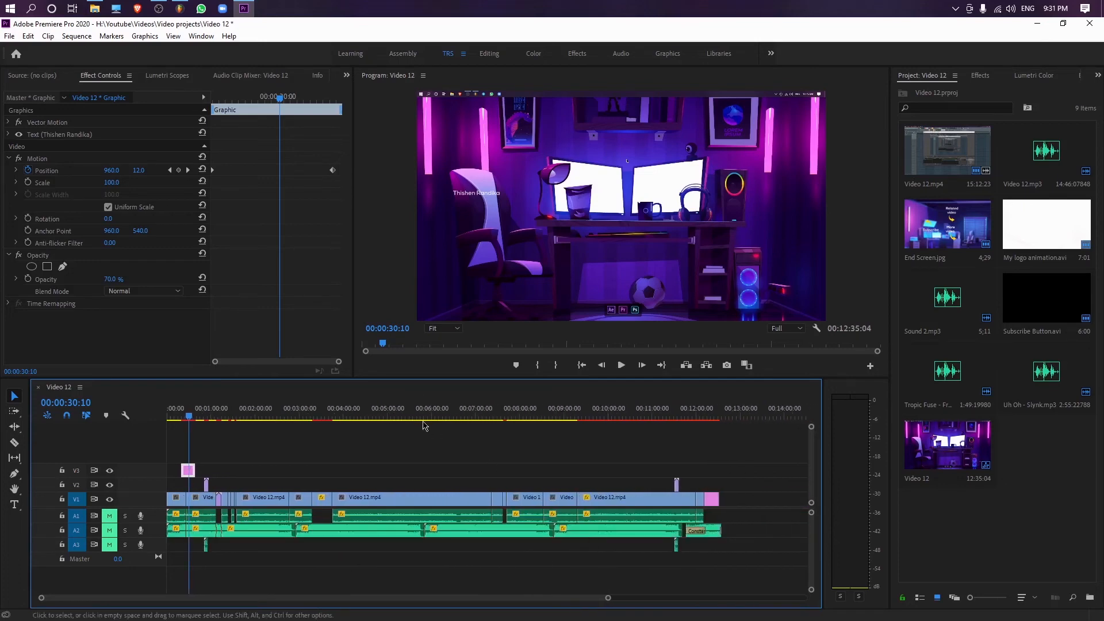
pyautogui.click(383, 411)
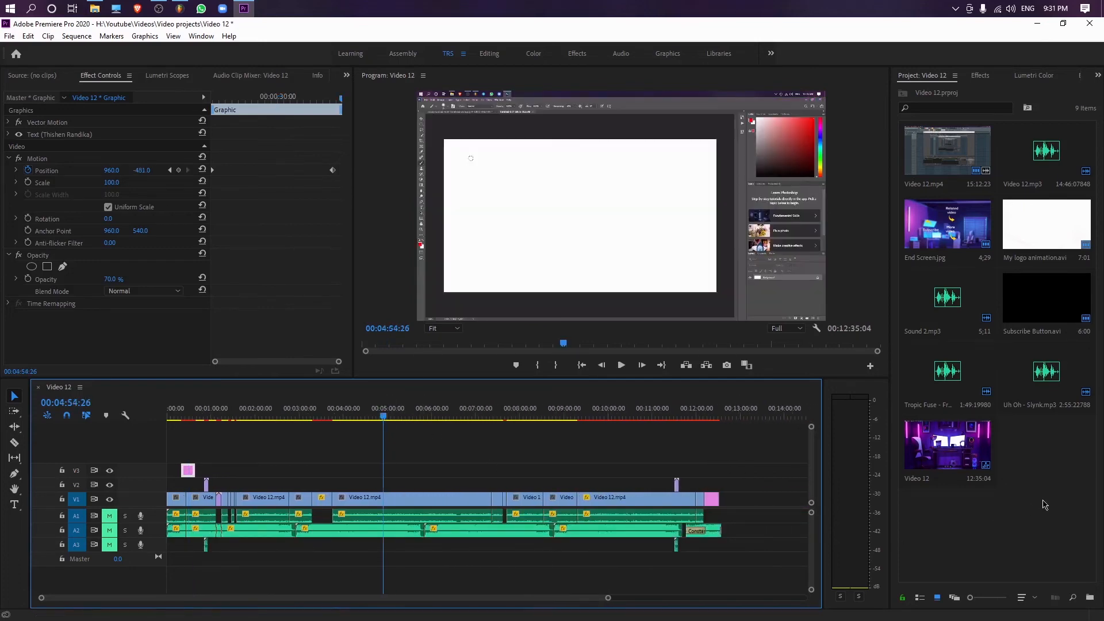
pyautogui.click(201, 36)
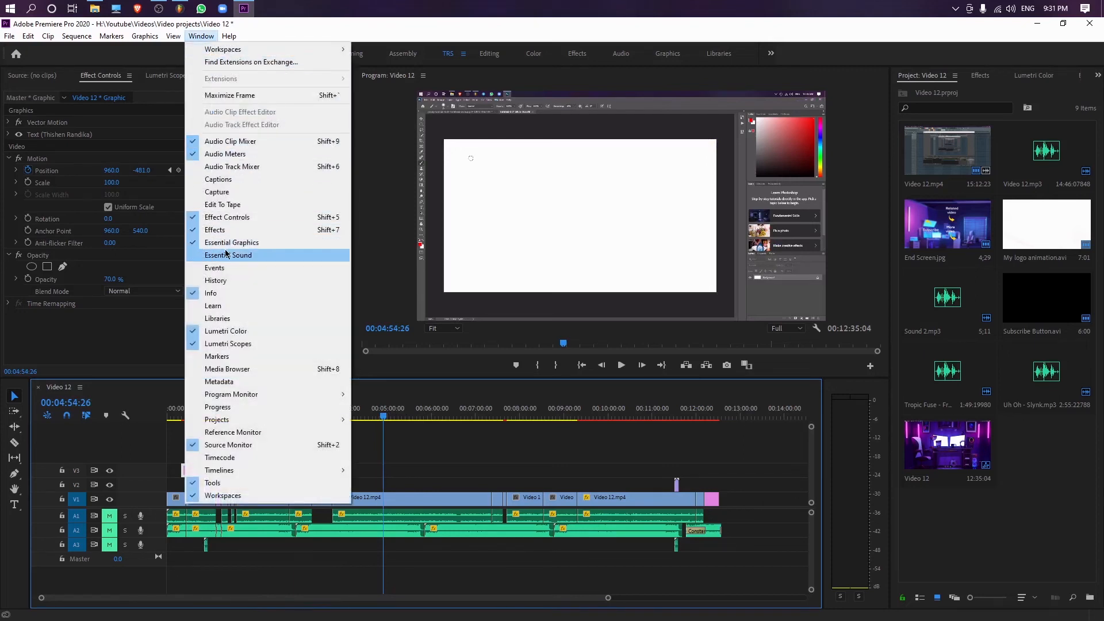
pyautogui.click(404, 233)
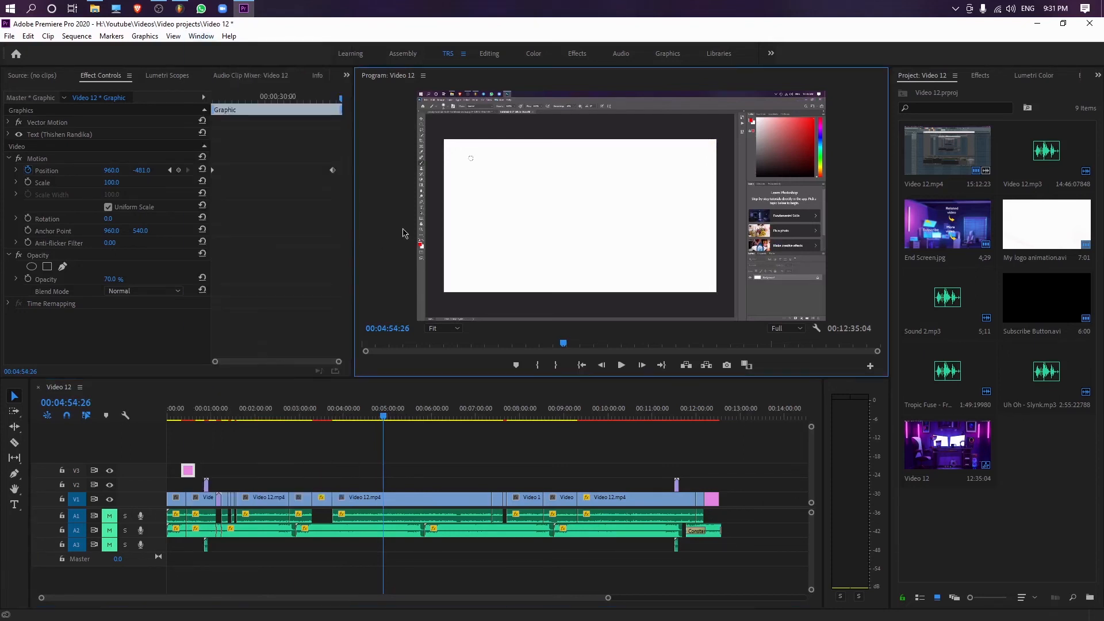
pyautogui.click(1035, 75)
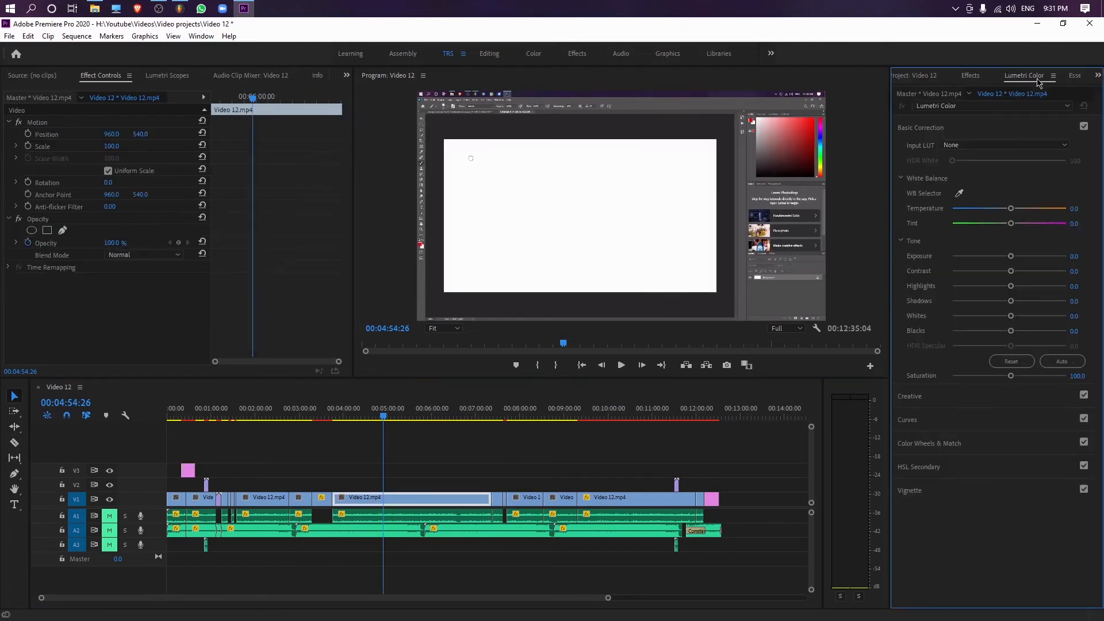
pyautogui.click(1074, 75)
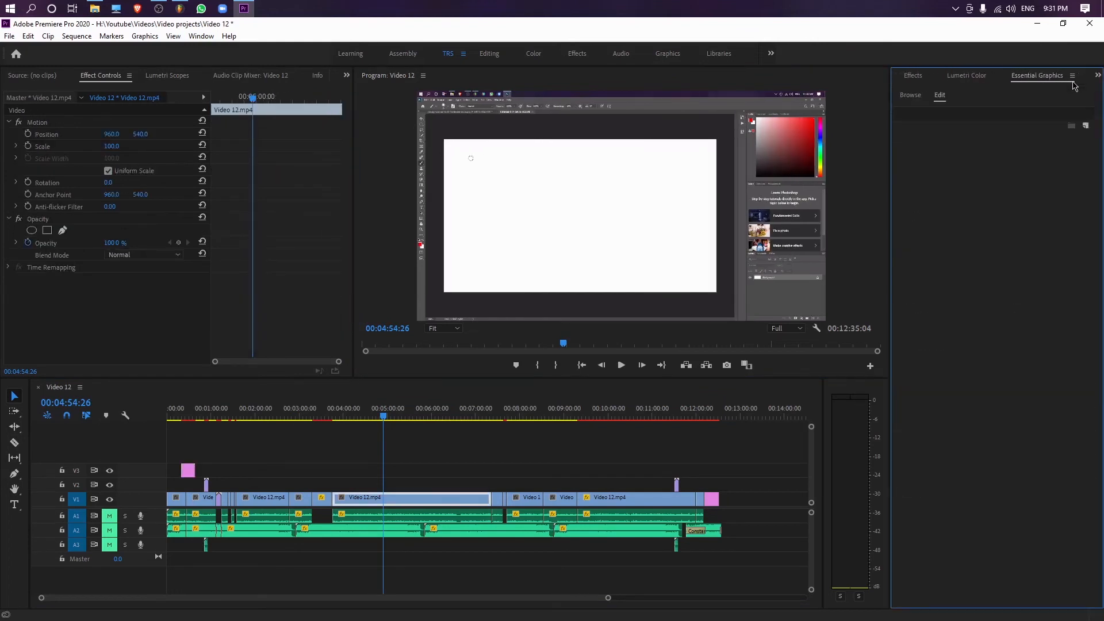
pyautogui.click(910, 95)
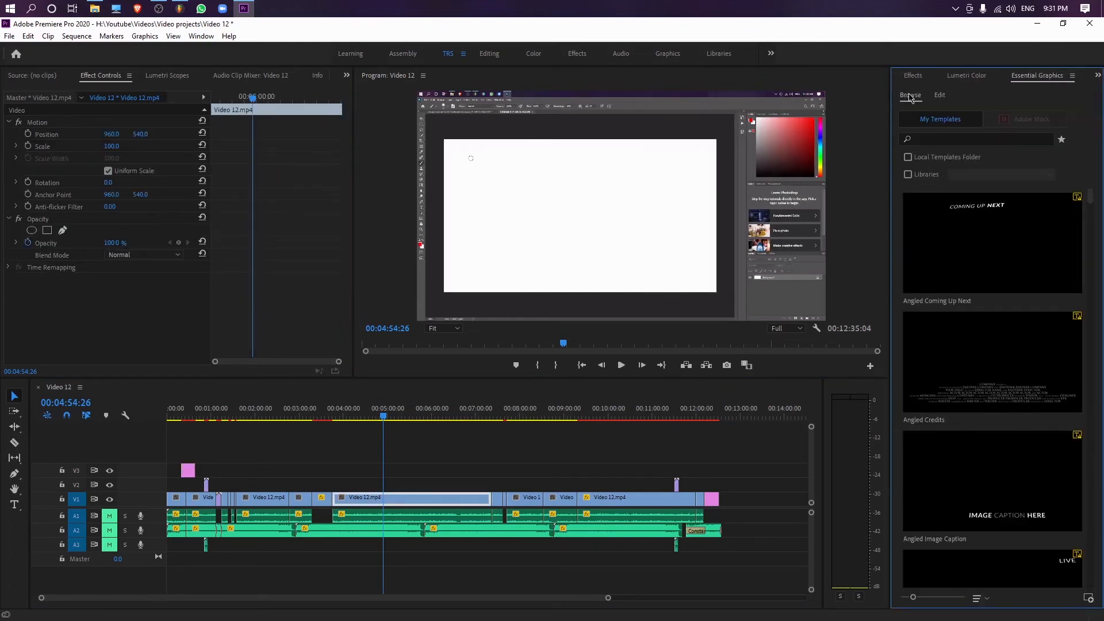
# Step: Search for the Watermake template, place it on track V3 at the playhead, and move the clip to about 00:07:45
pyautogui.click(932, 138)
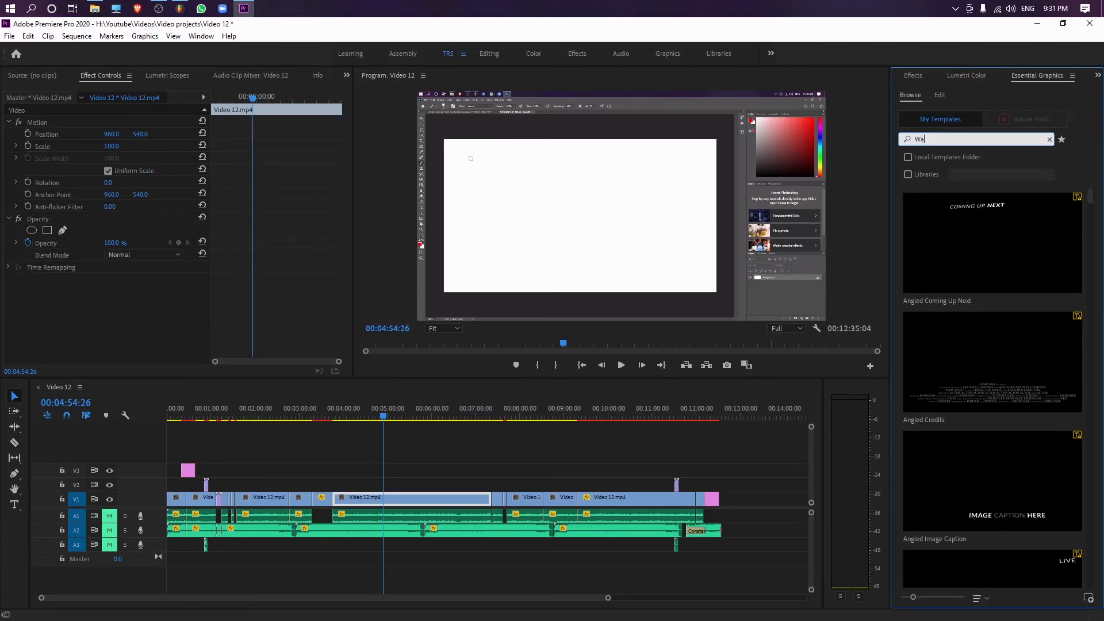
pyautogui.write('Watermake')
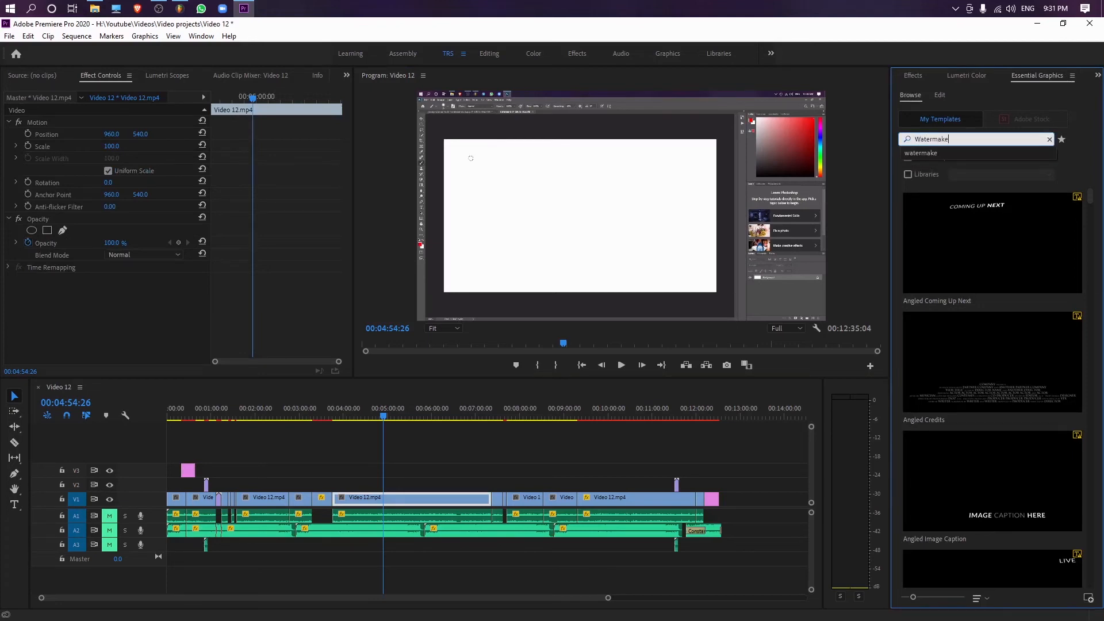
pyautogui.press('Return')
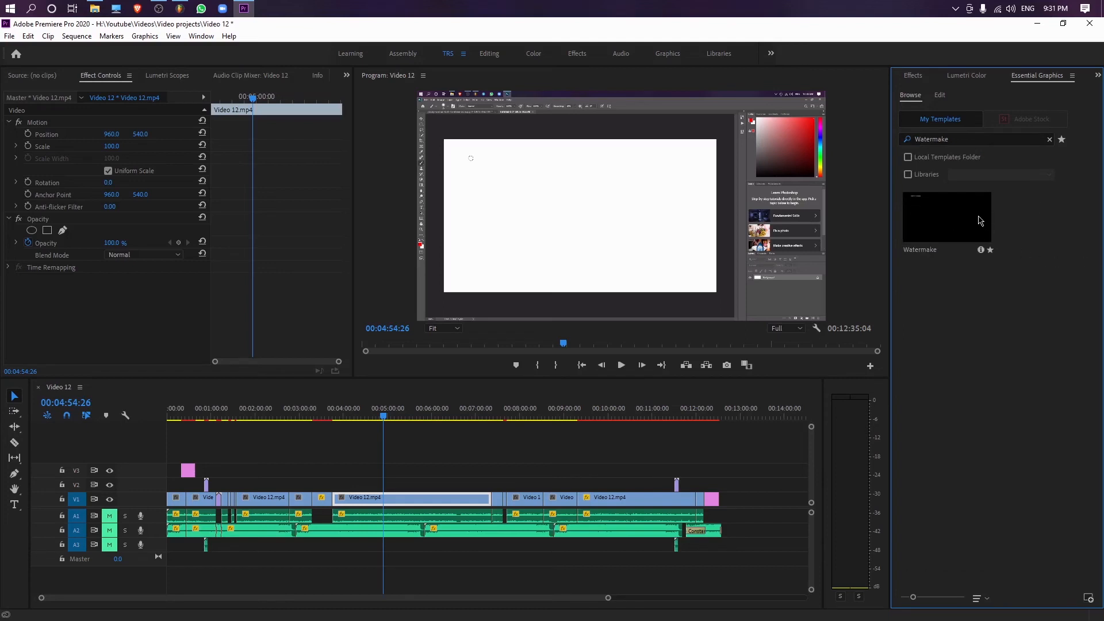
pyautogui.moveTo(981, 220); pyautogui.dragTo(392, 470)
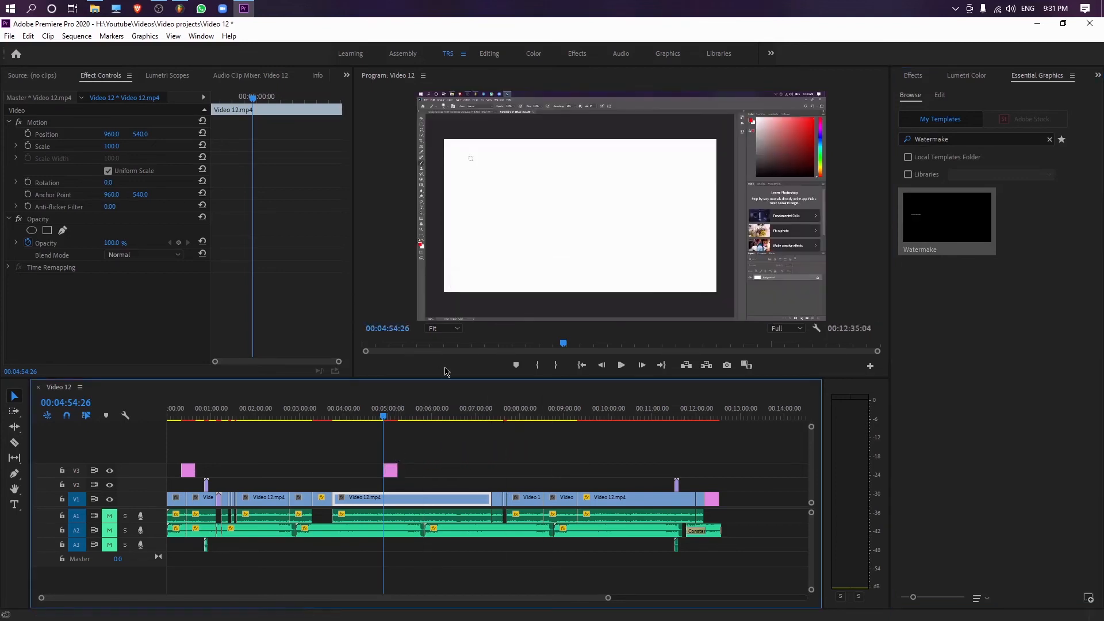
pyautogui.moveTo(391, 471); pyautogui.dragTo(520, 476)
# Step: Play the sequence from just before the inserted Watermake clip to preview its text animation over the grass footage
pyautogui.click(503, 408)
pyautogui.press('space')
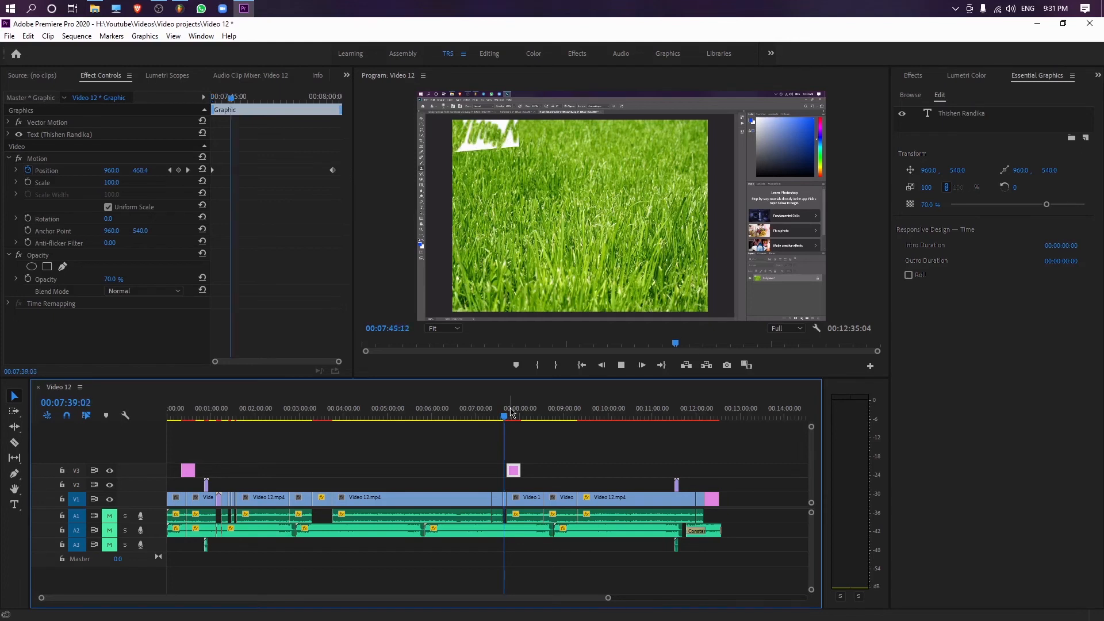
pyautogui.press('space')
pyautogui.press('space')
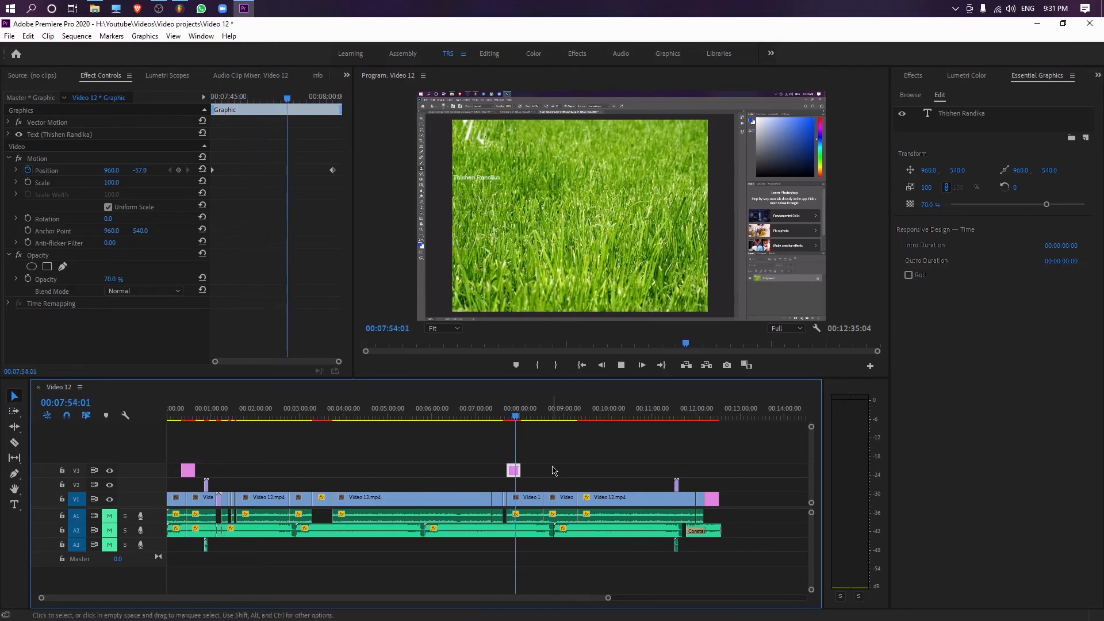
pyautogui.press('space')
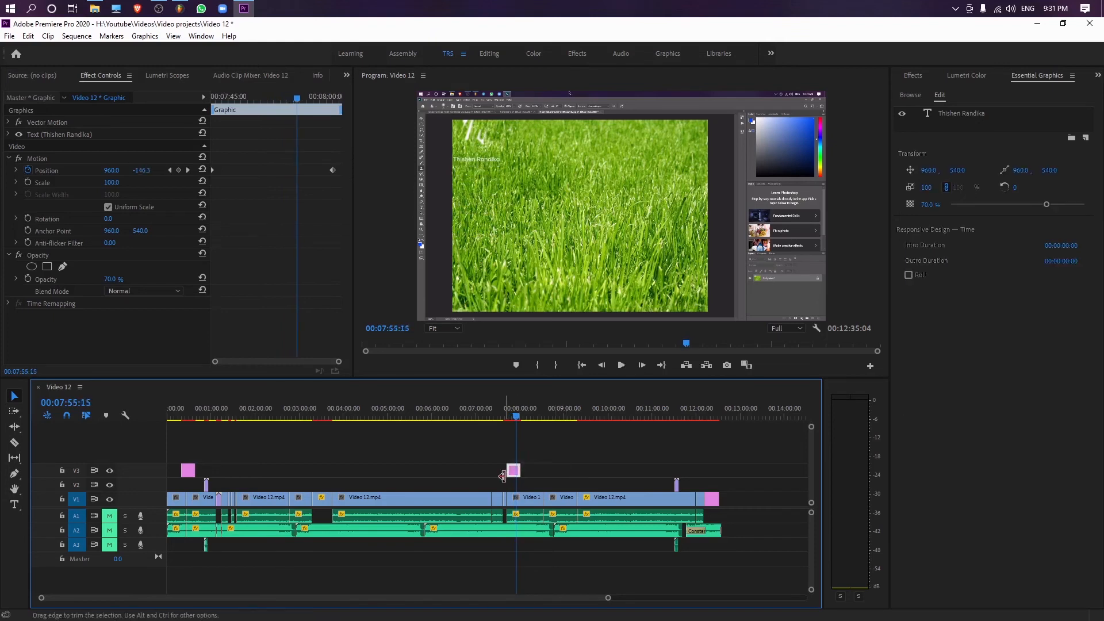
# Step: Delete the inserted Watermake clip from track V3 and return to the project's media items
pyautogui.press('Delete')
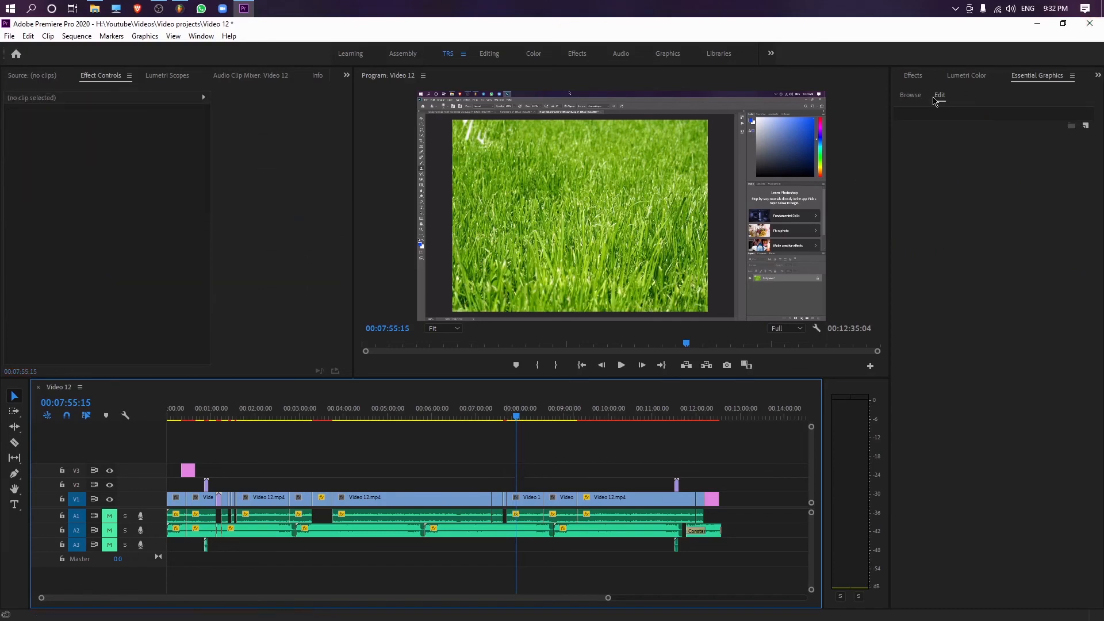
pyautogui.click(910, 96)
pyautogui.click(914, 74)
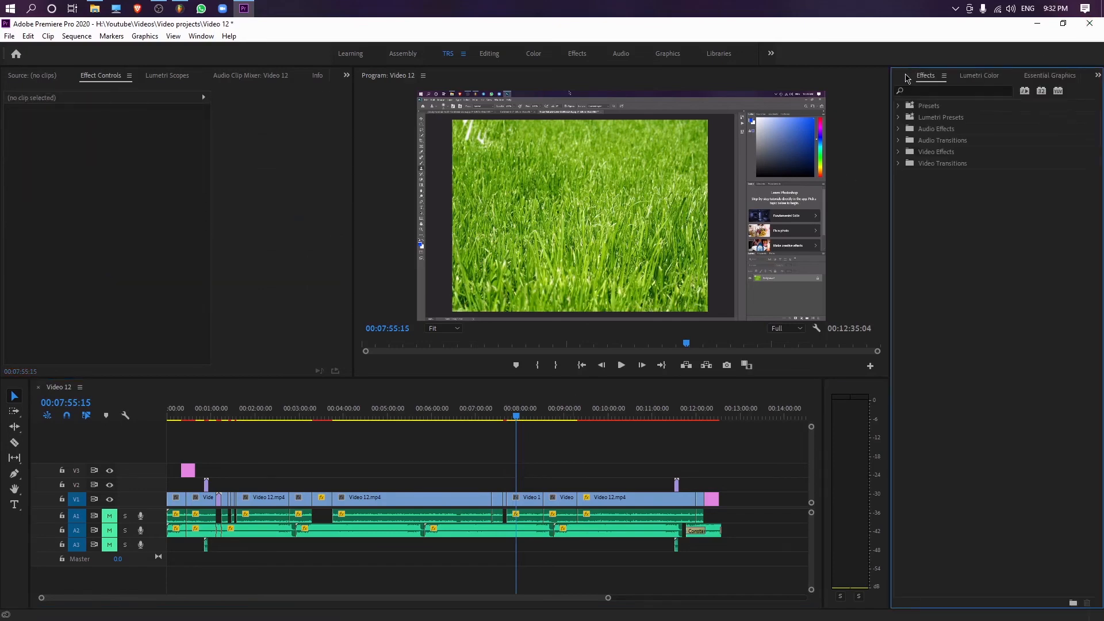
pyautogui.click(905, 74)
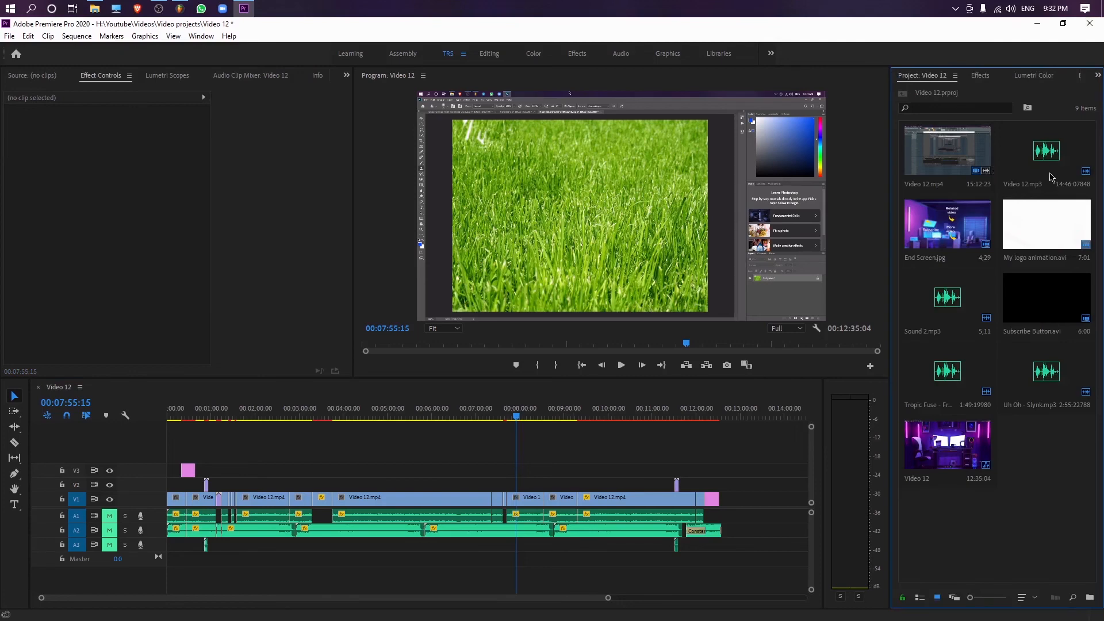